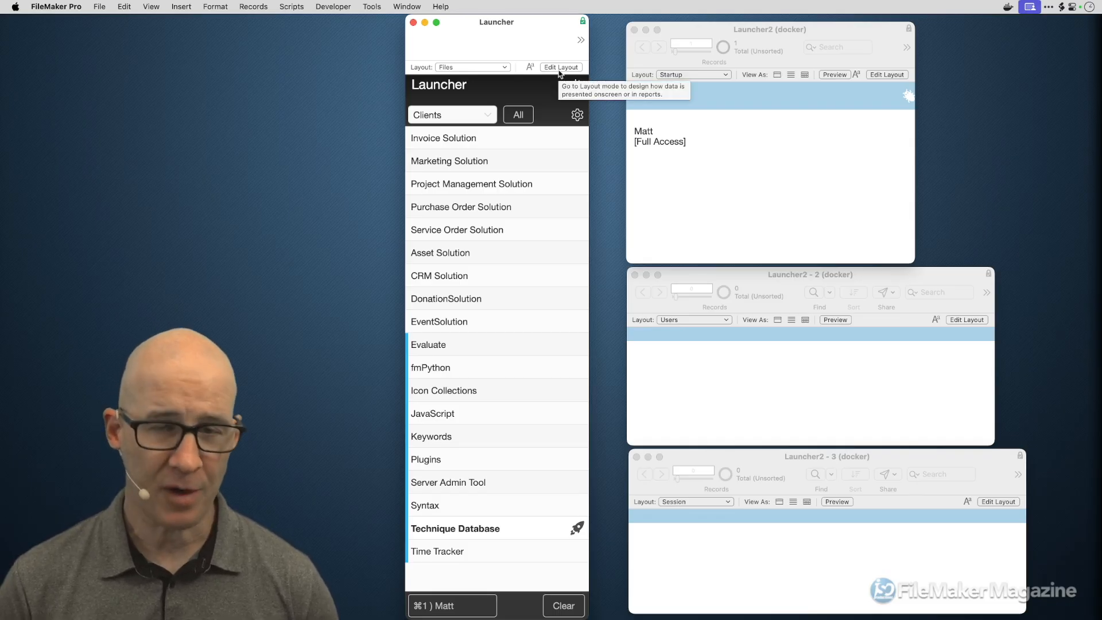
pyautogui.press('super+shift+d')
pyautogui.moveTo(625, 115); pyautogui.dragTo(609, 61)
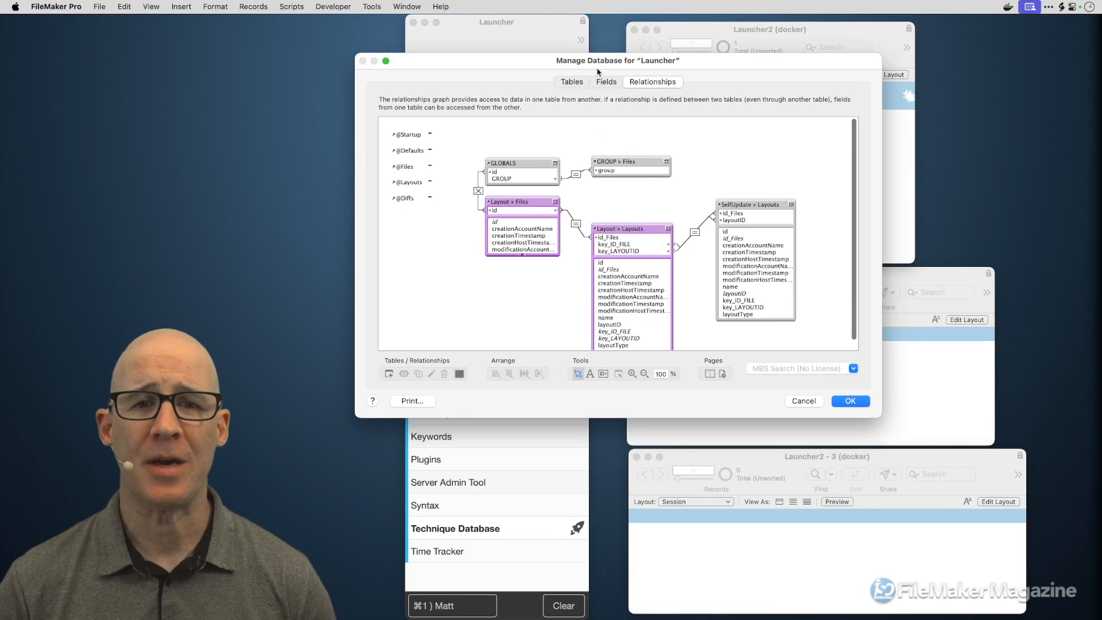
pyautogui.moveTo(881, 417); pyautogui.dragTo(903, 438)
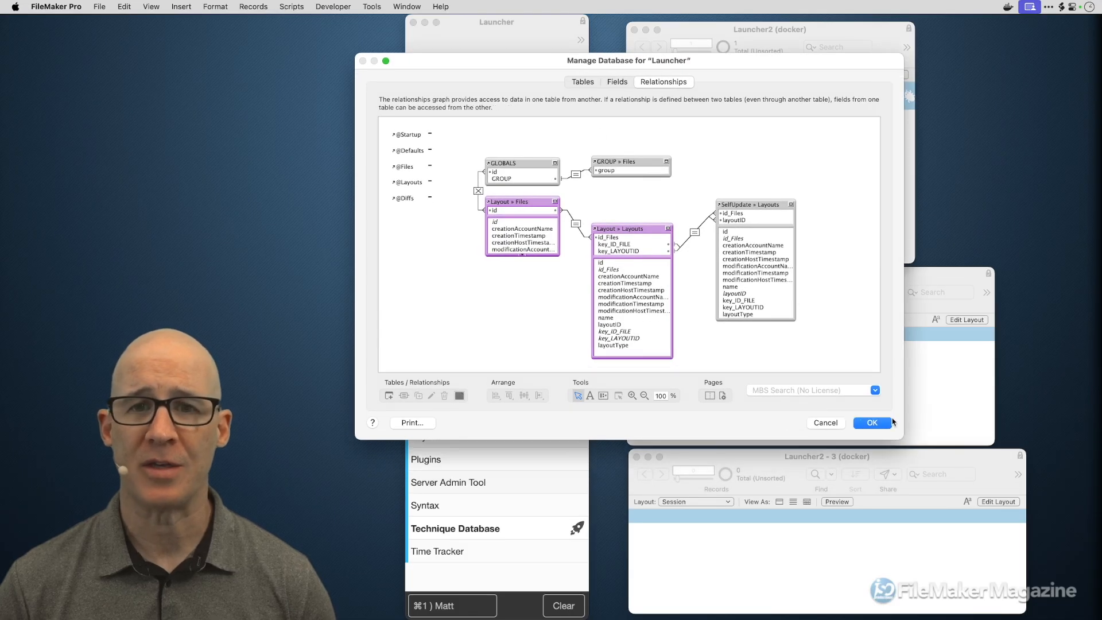
pyautogui.click(582, 82)
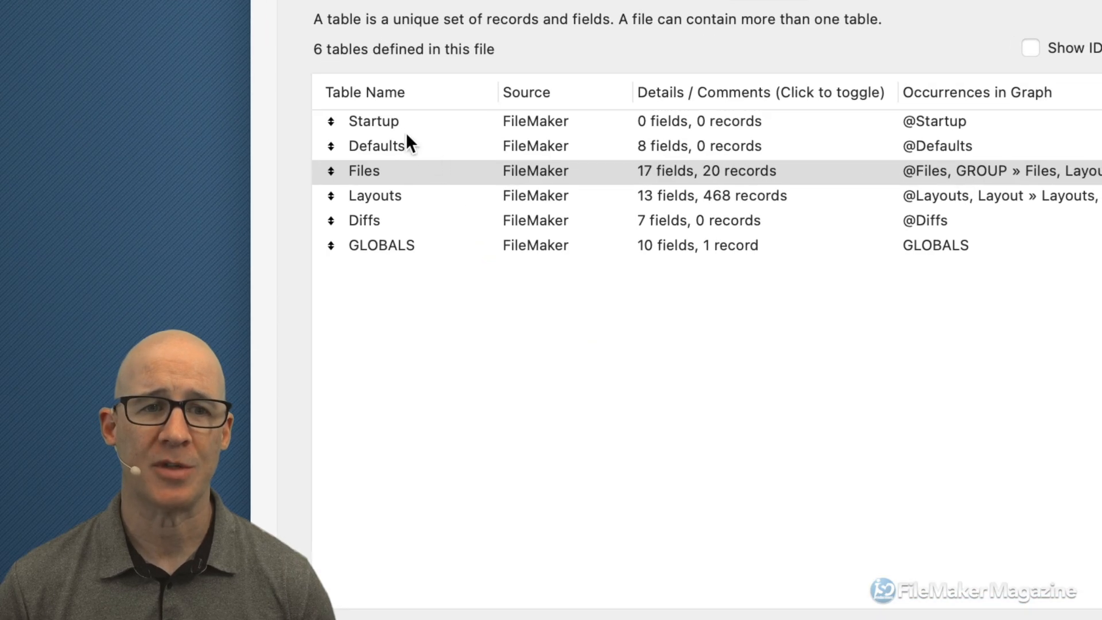
pyautogui.click(423, 142)
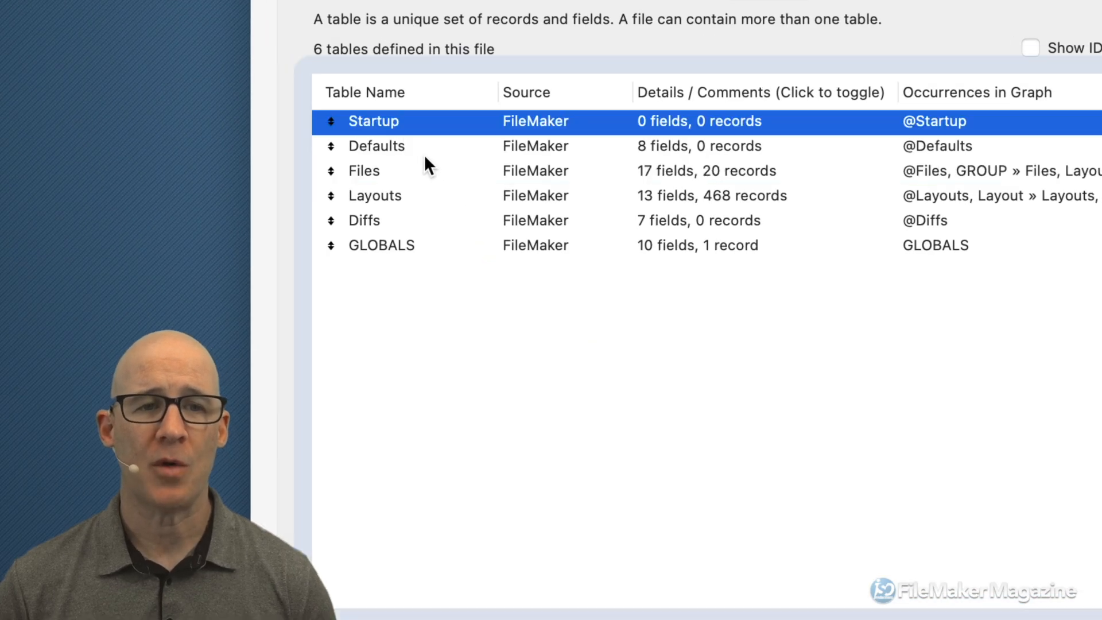
pyautogui.click(409, 150)
pyautogui.click(400, 173)
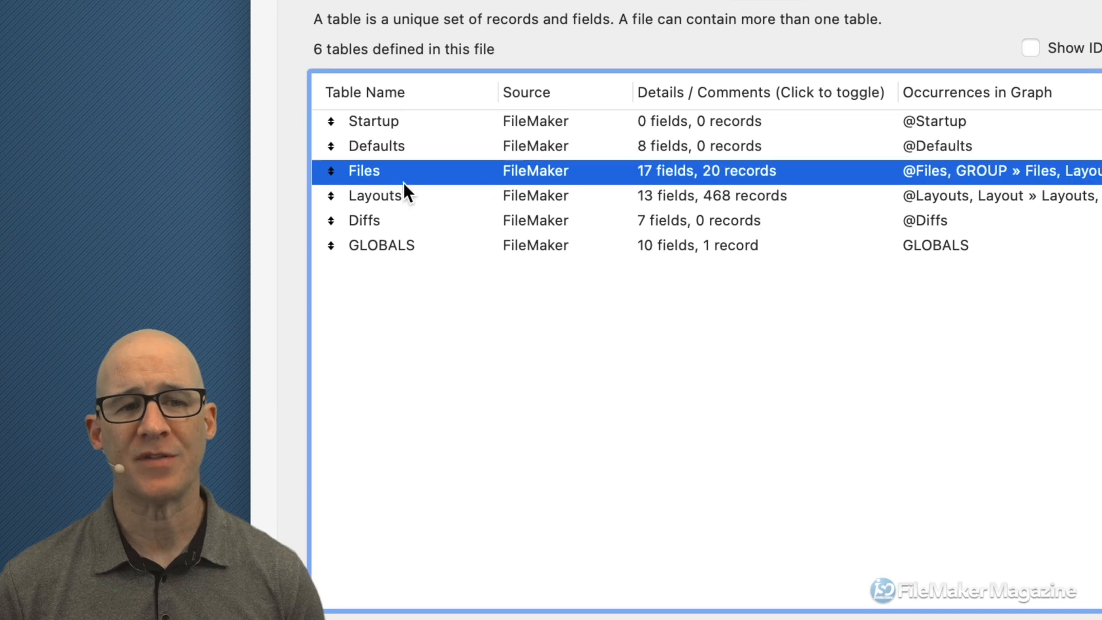
pyautogui.click(398, 195)
pyautogui.click(398, 224)
pyautogui.click(436, 247)
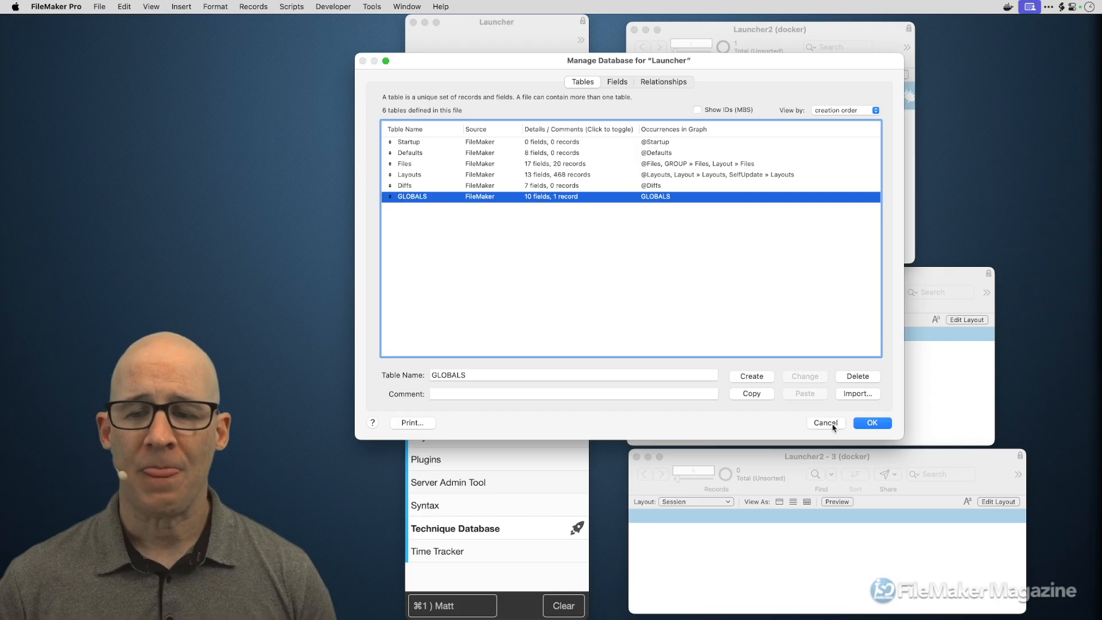
pyautogui.click(832, 426)
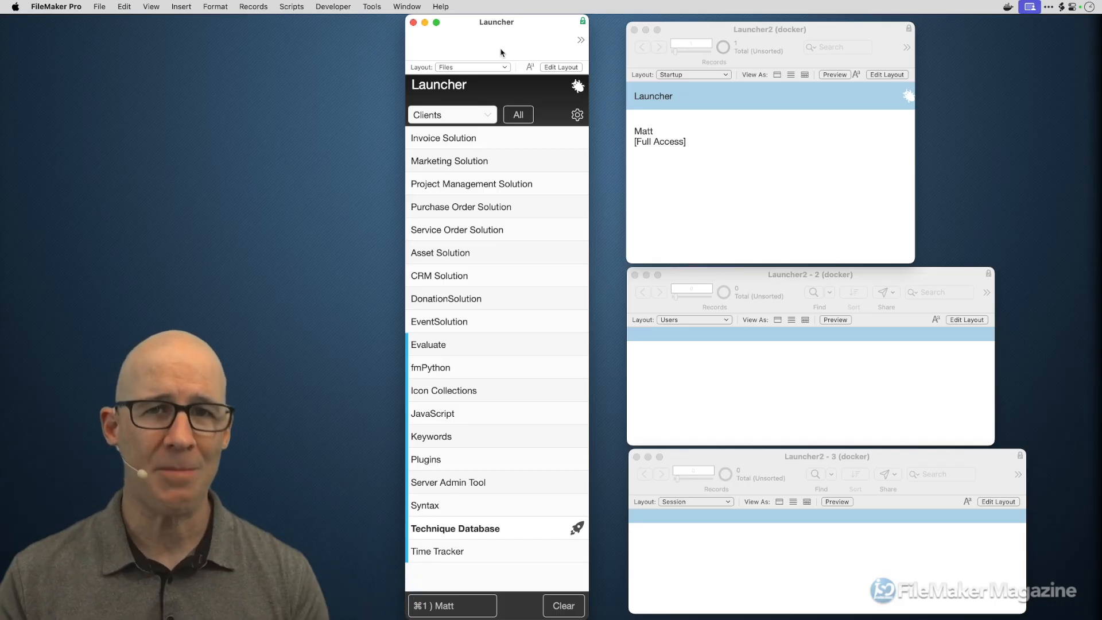
# - Open the Manage Security dialog for Launcher2 from the File menu
pyautogui.click(733, 122)
pyautogui.click(98, 7)
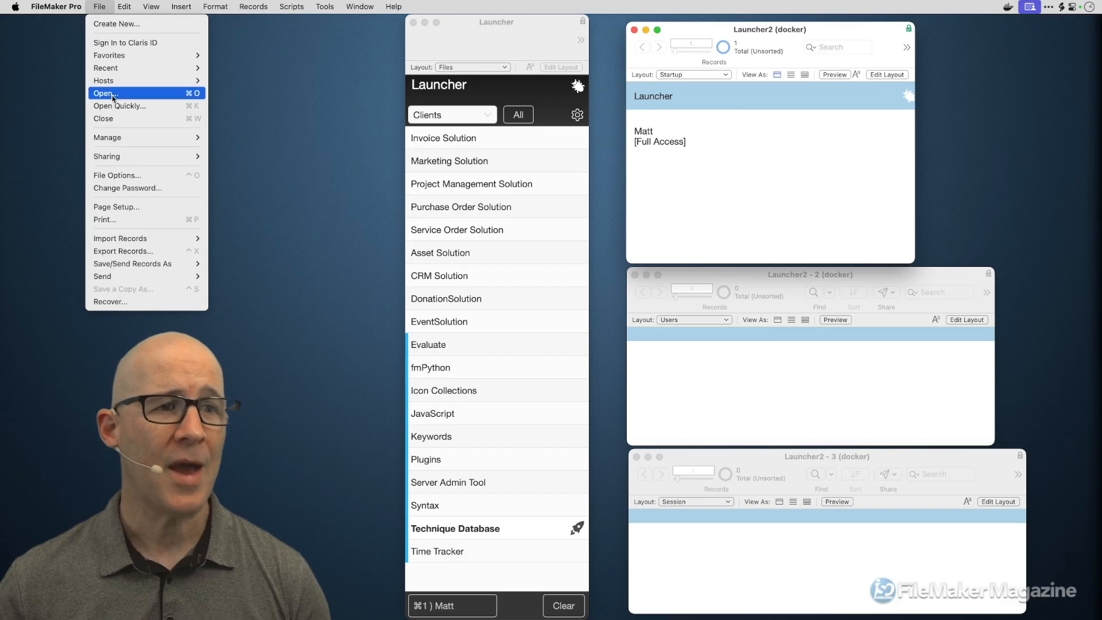
pyautogui.moveTo(115, 138)
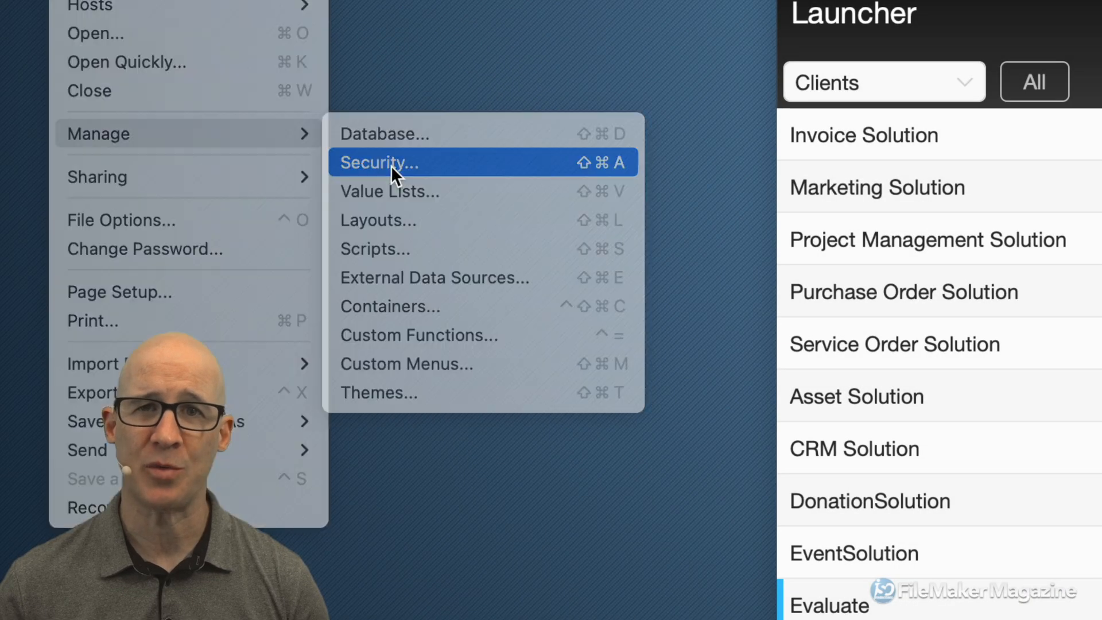
pyautogui.click(391, 164)
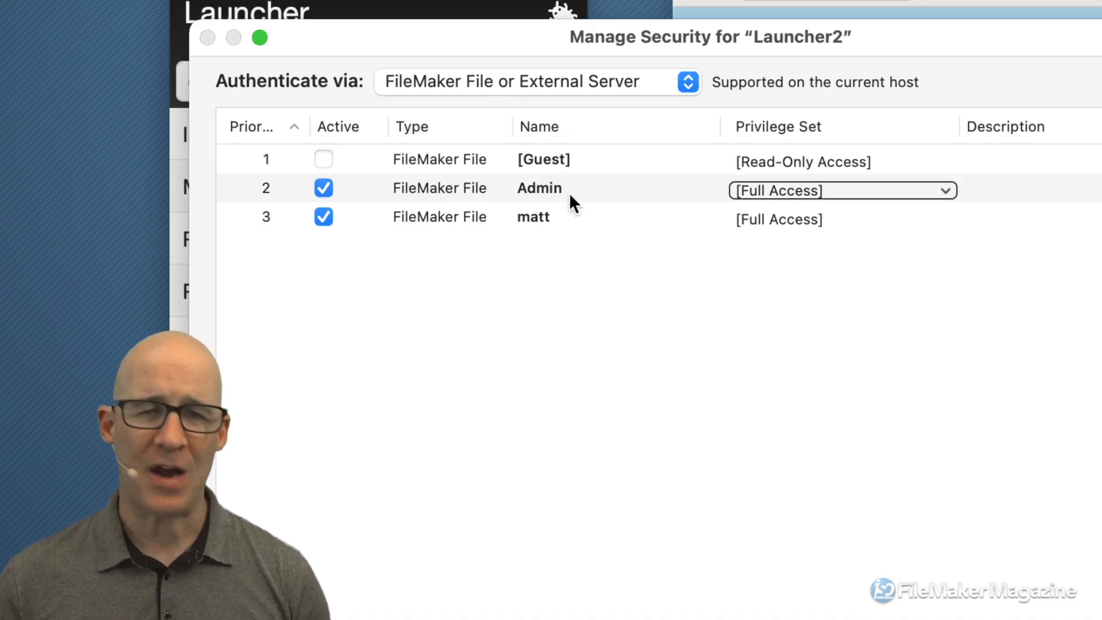
# - Review the Admin, Guest and third account details in turn
pyautogui.click(607, 188)
pyautogui.click(612, 213)
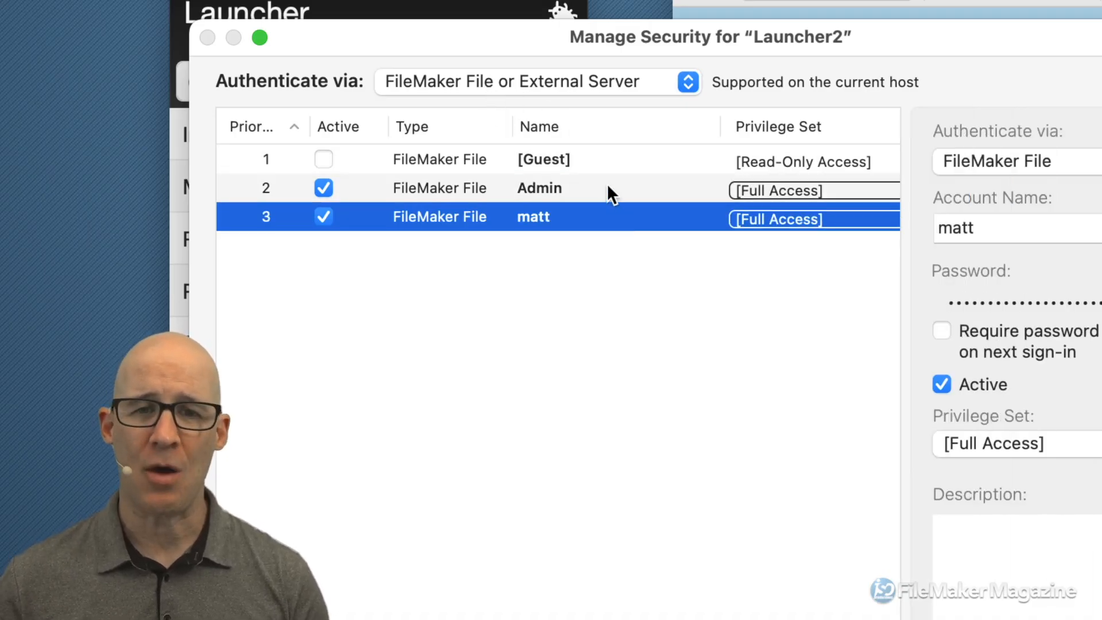
pyautogui.click(607, 185)
pyautogui.click(611, 163)
pyautogui.click(610, 188)
pyautogui.click(614, 208)
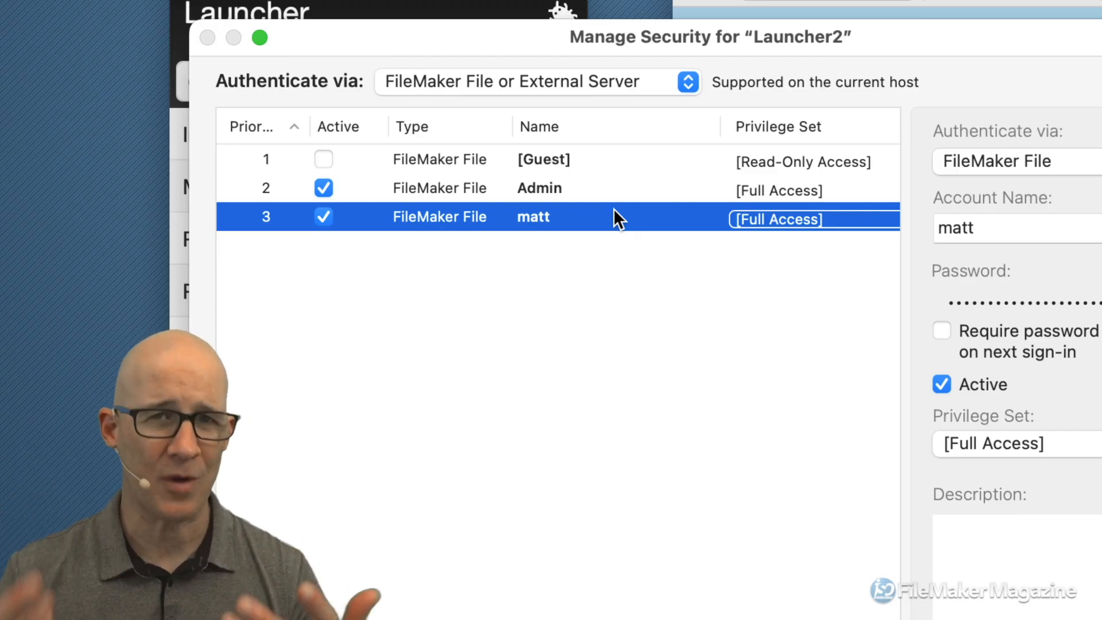
# - Set Authenticate via to Google, which lists no Google accounts yet
pyautogui.click(570, 88)
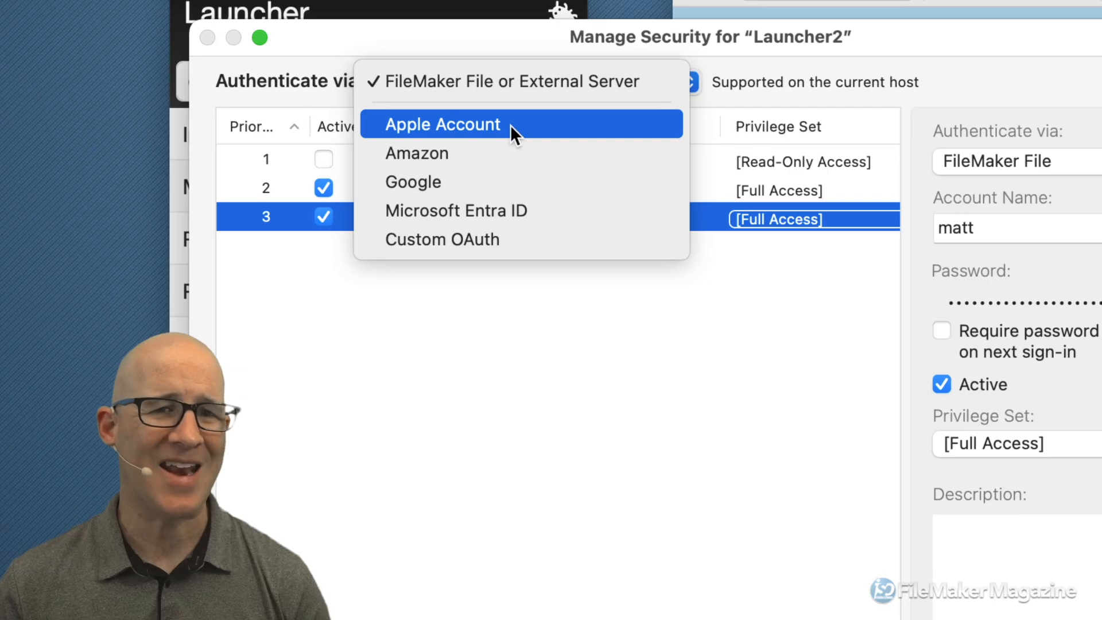
pyautogui.click(718, 286)
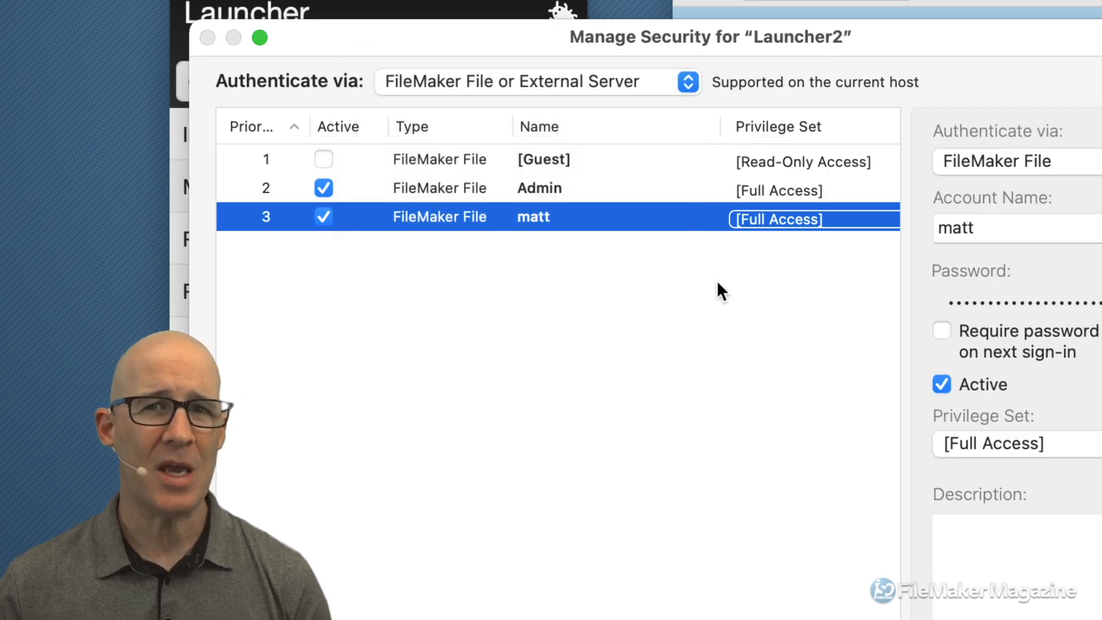
pyautogui.click(584, 82)
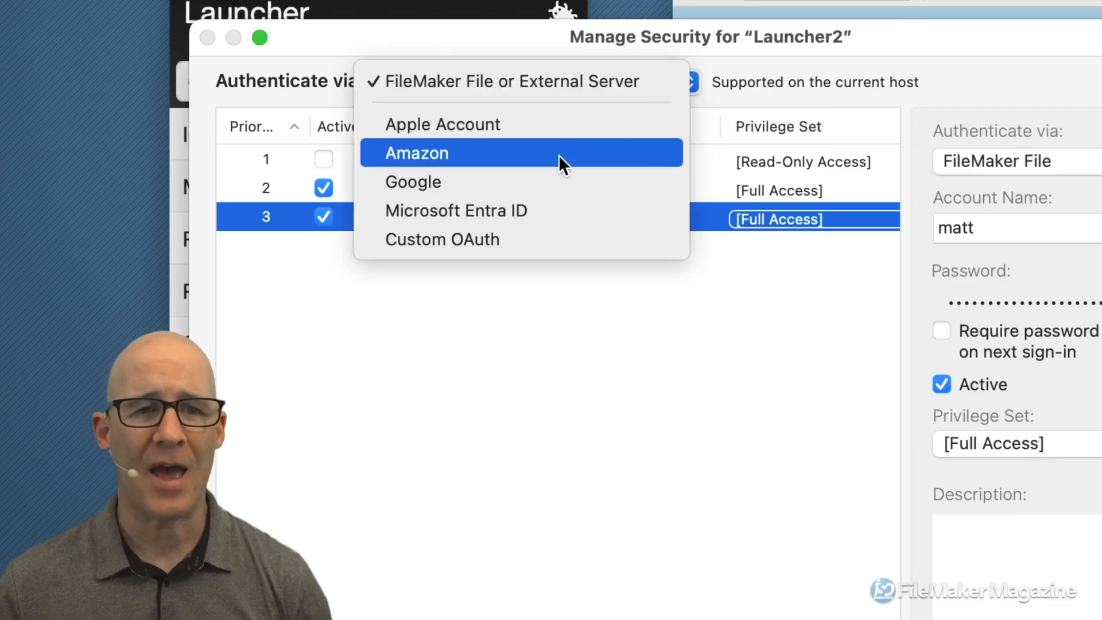
pyautogui.click(561, 172)
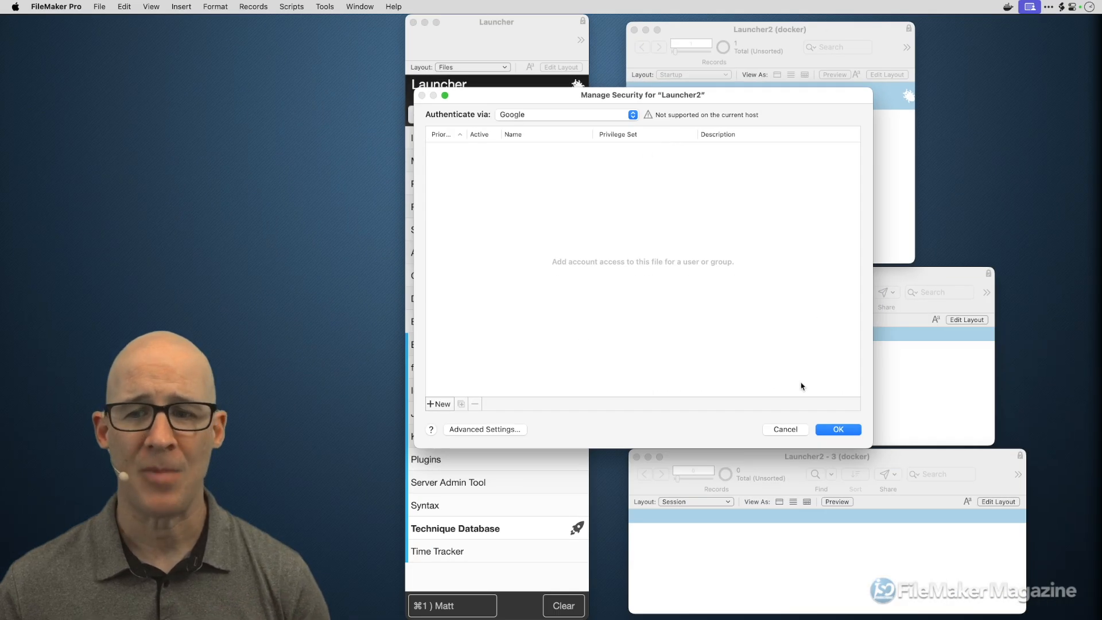
# - Add a trial Google account, enter the user's e-mail as its name, then clear it
pyautogui.click(439, 404)
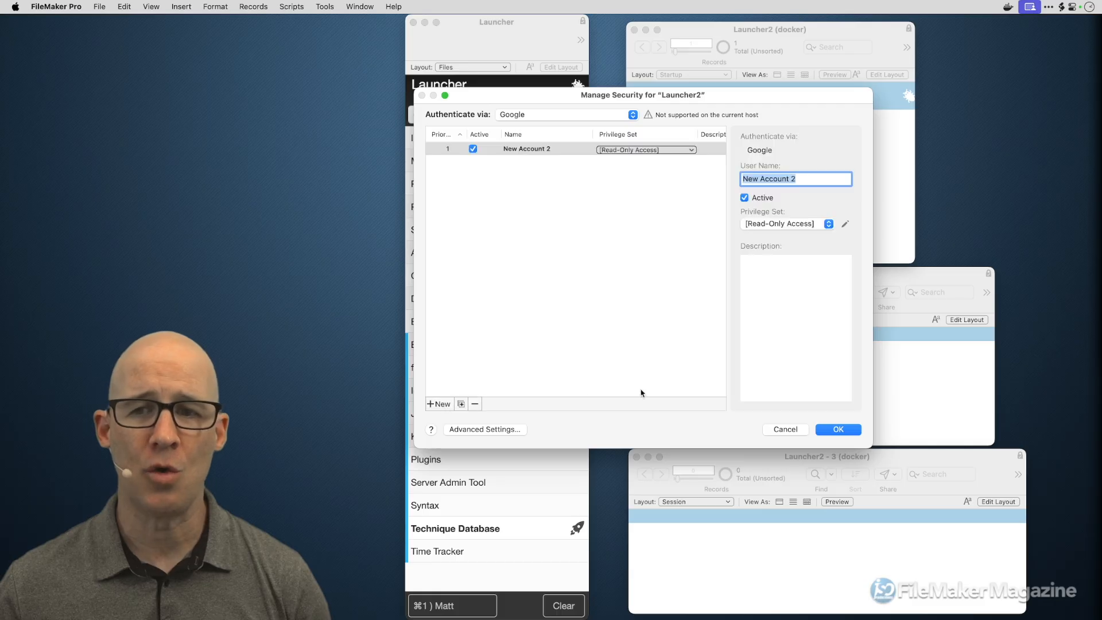
pyautogui.moveTo(867, 447); pyautogui.dragTo(879, 388)
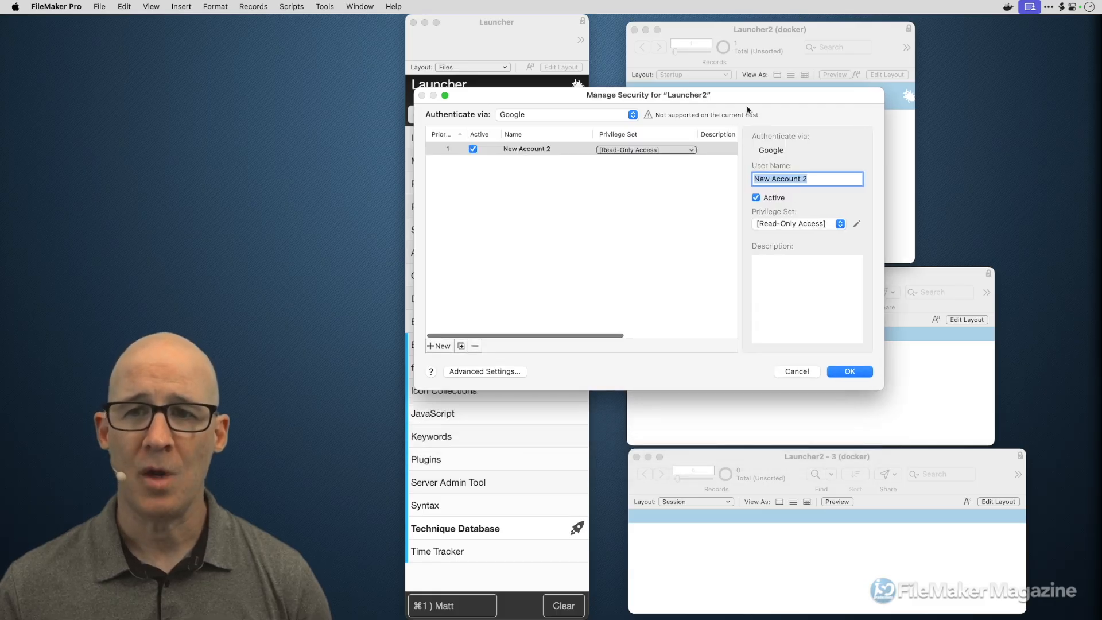
pyautogui.moveTo(746, 95); pyautogui.dragTo(694, 99)
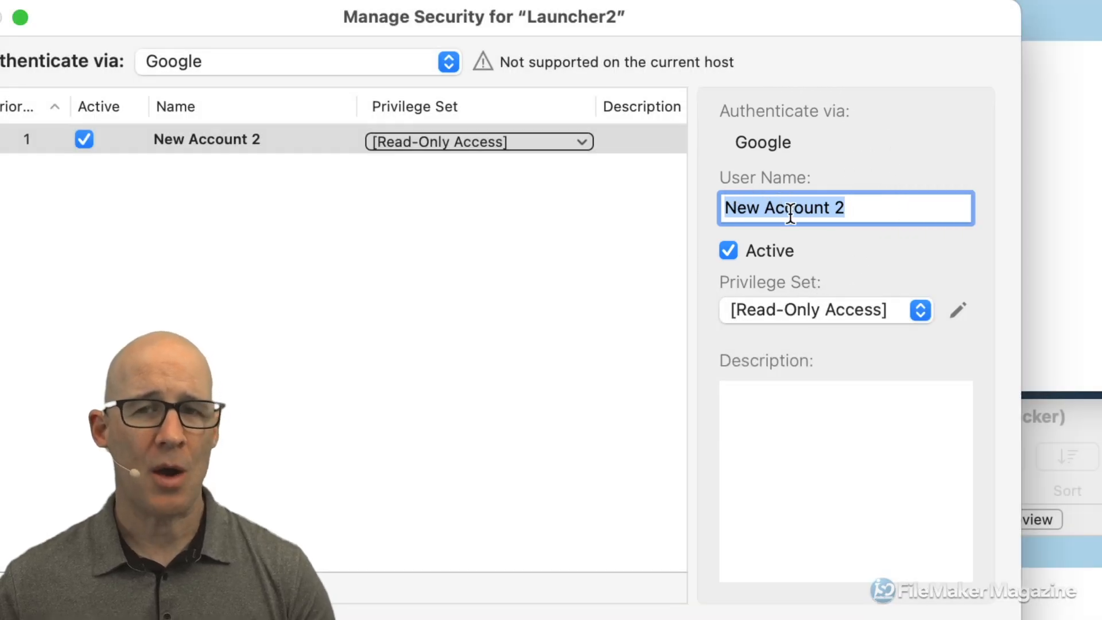
pyautogui.write('matt')
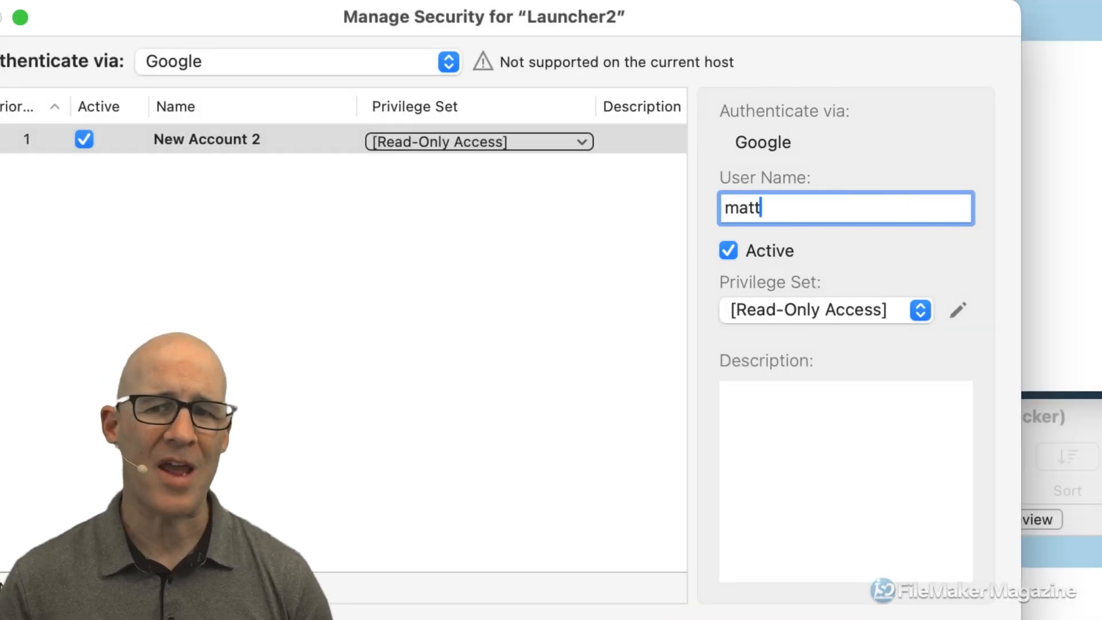
pyautogui.write('na')
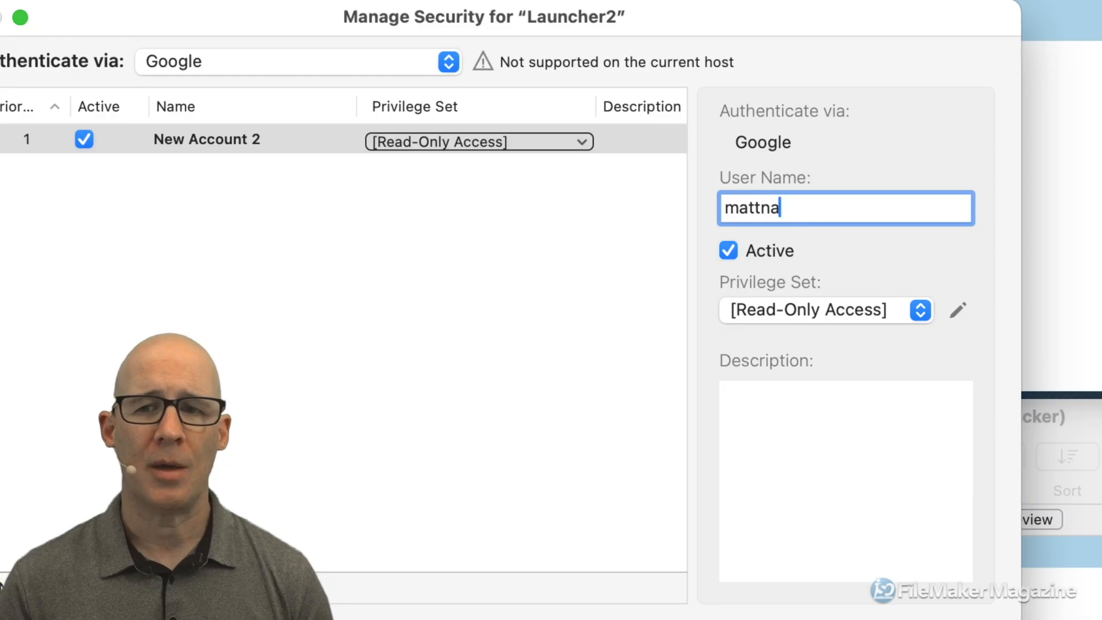
pyautogui.press('BackSpace')
pyautogui.press('BackSpace')
pyautogui.write('man')
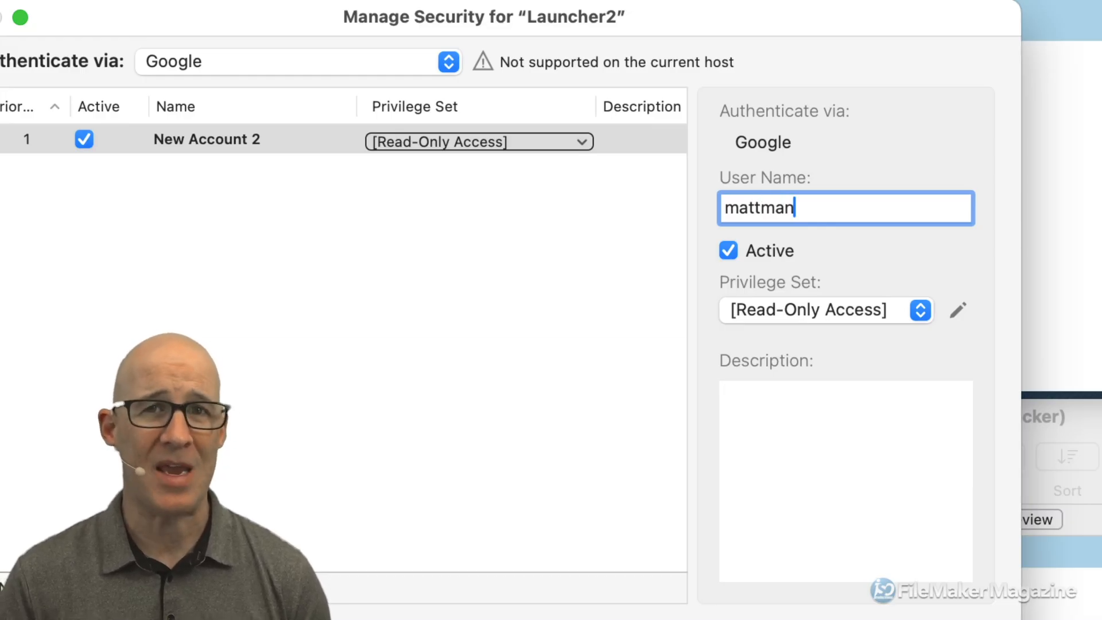
pyautogui.press('super+a')
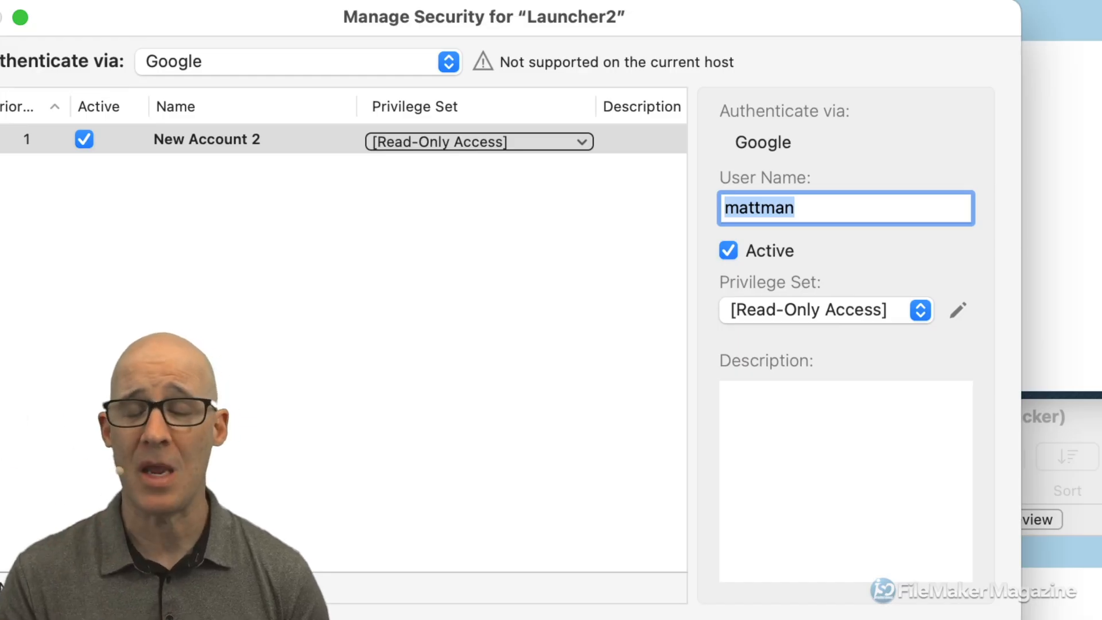
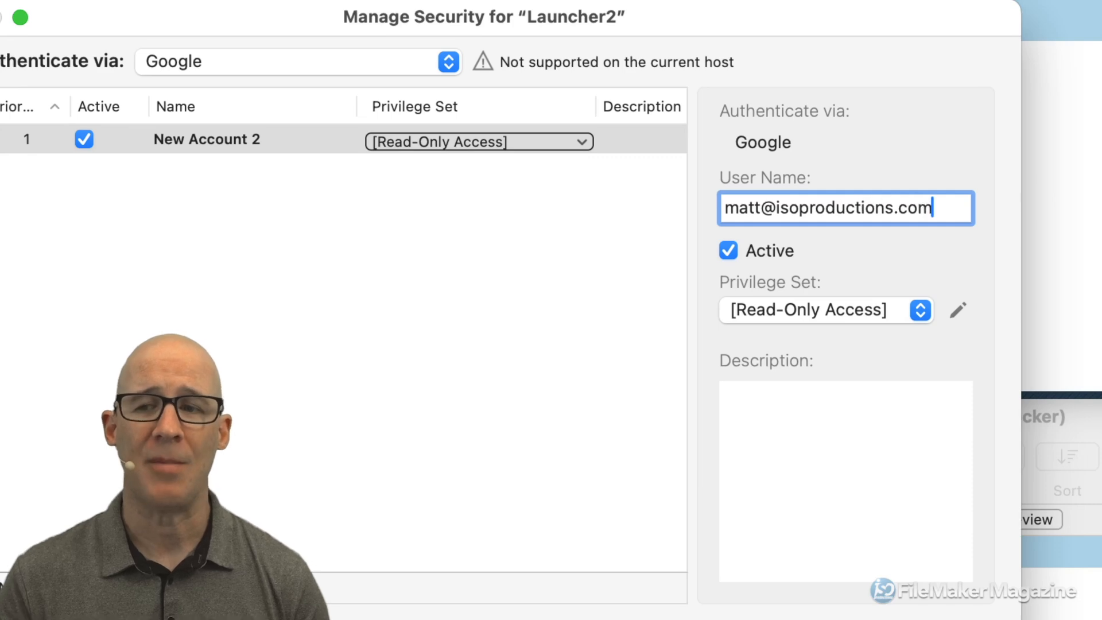
pyautogui.press('super+a')
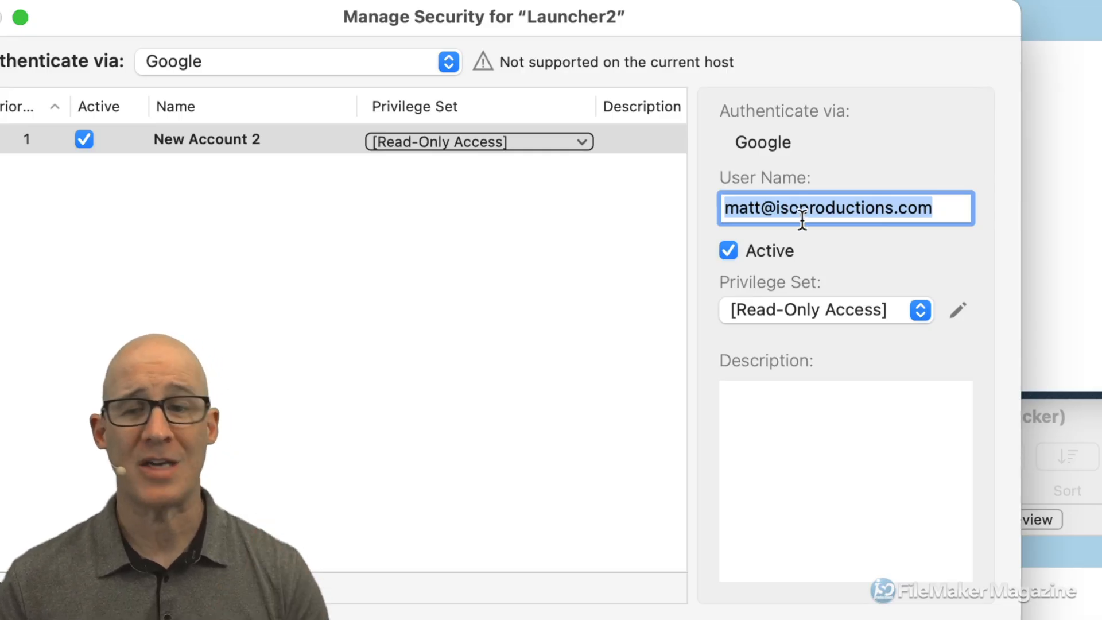
pyautogui.press('BackSpace')
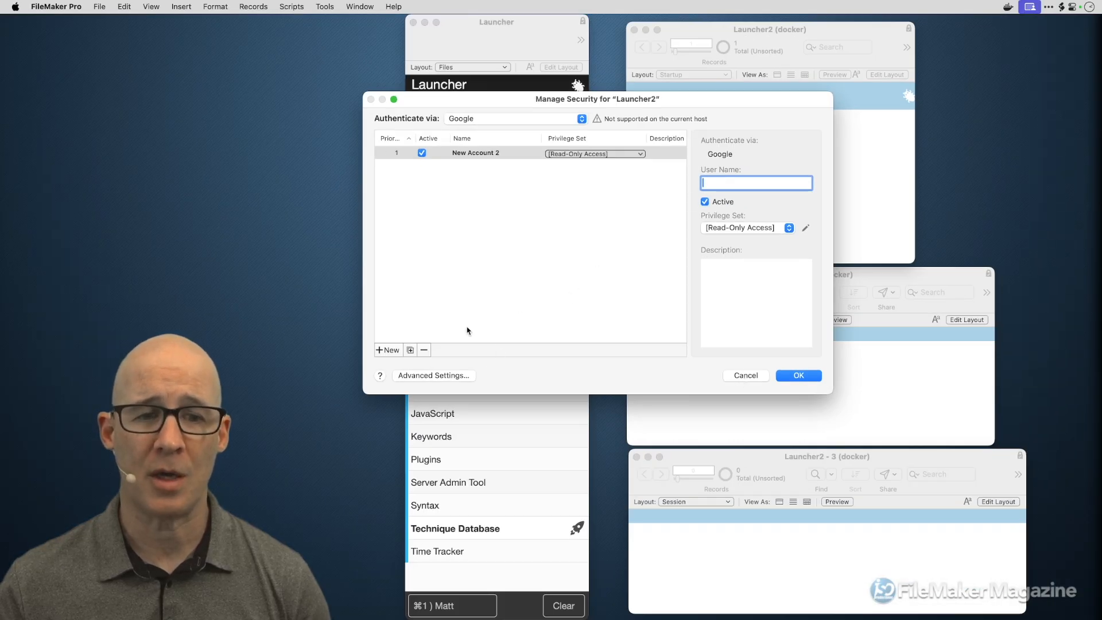
# - Cancel the unfinished account and discard all unsaved security changes
pyautogui.click(747, 376)
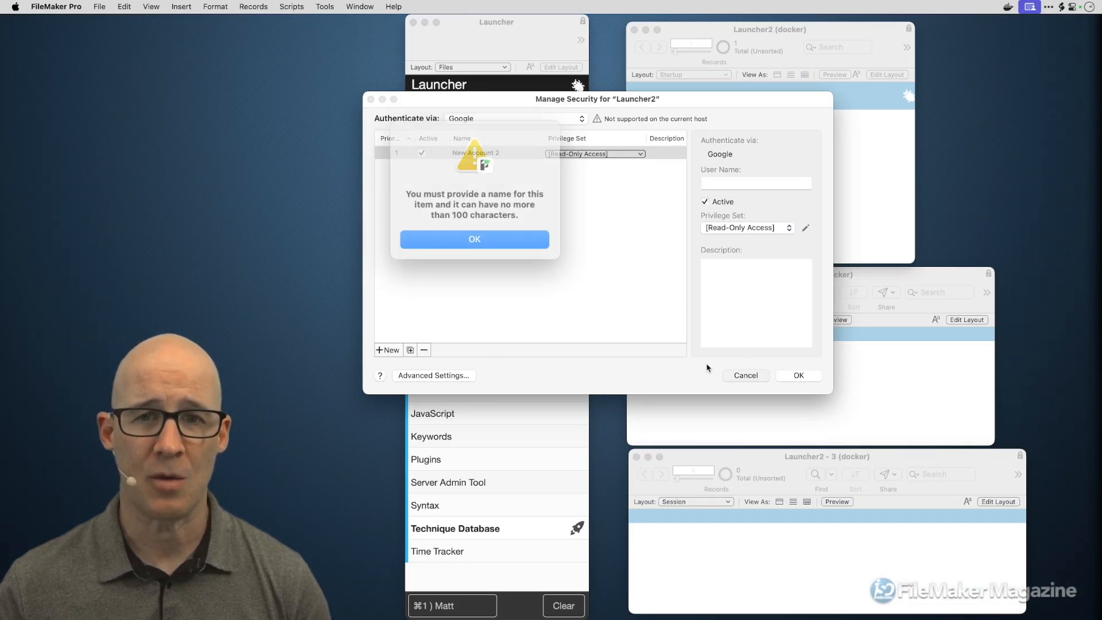
pyautogui.click(500, 246)
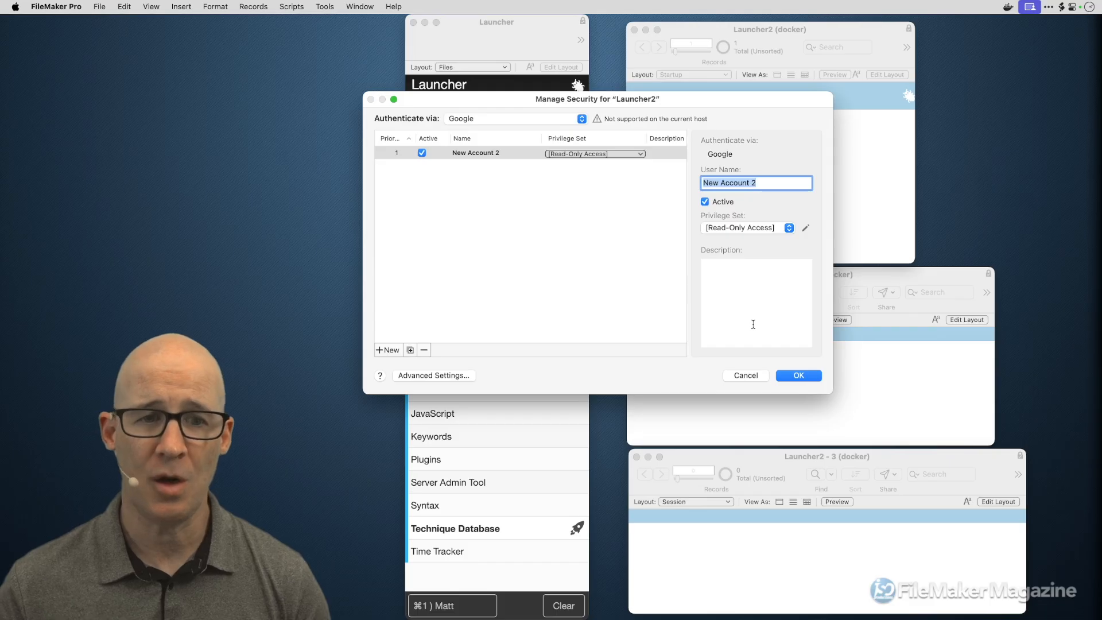
pyautogui.click(745, 375)
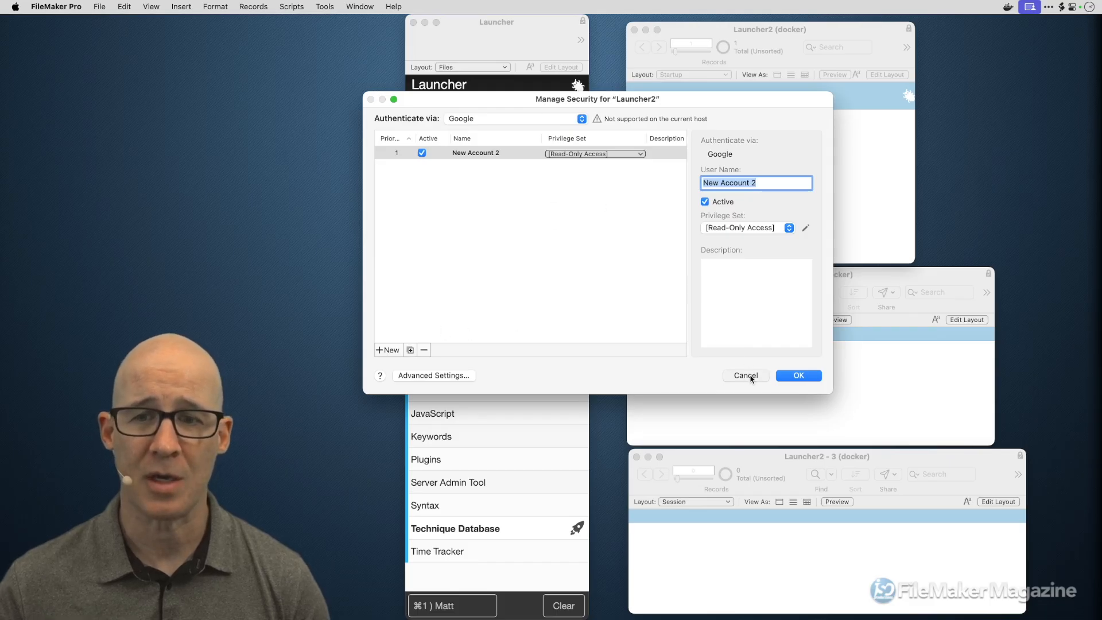
pyautogui.click(493, 234)
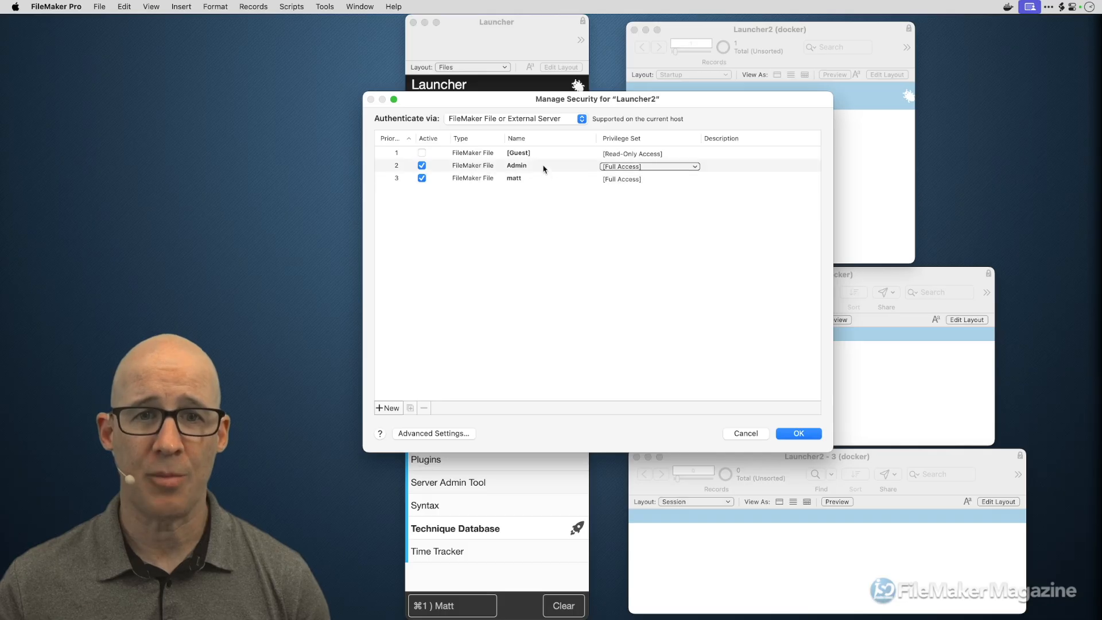
# - Switch authentication to Microsoft Entra ID and add New Account 2
pyautogui.click(535, 120)
pyautogui.click(492, 177)
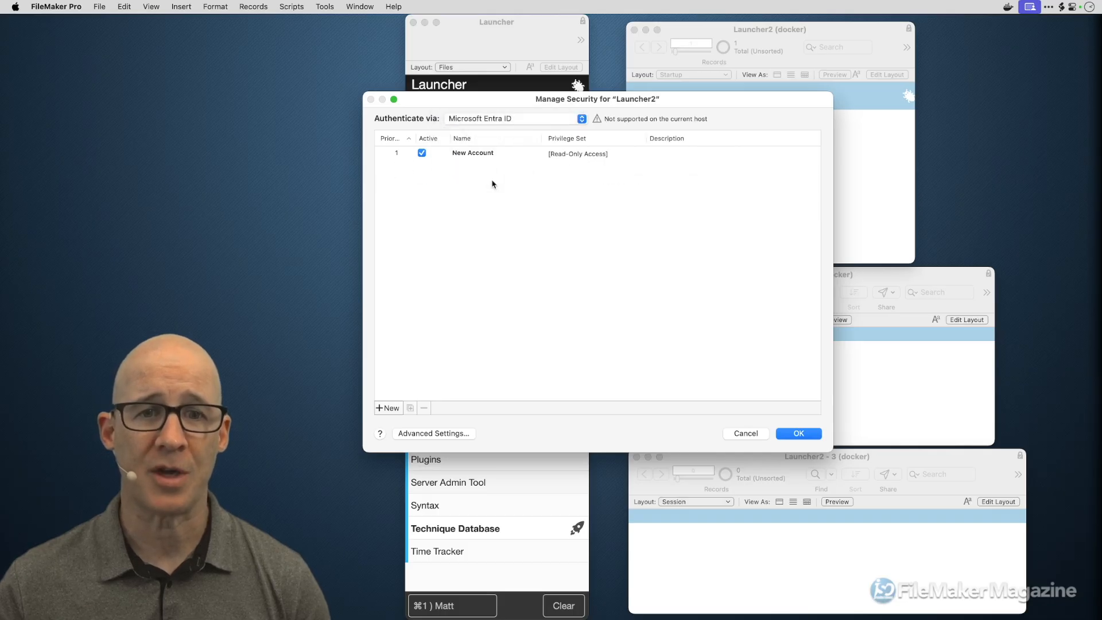
pyautogui.click(384, 408)
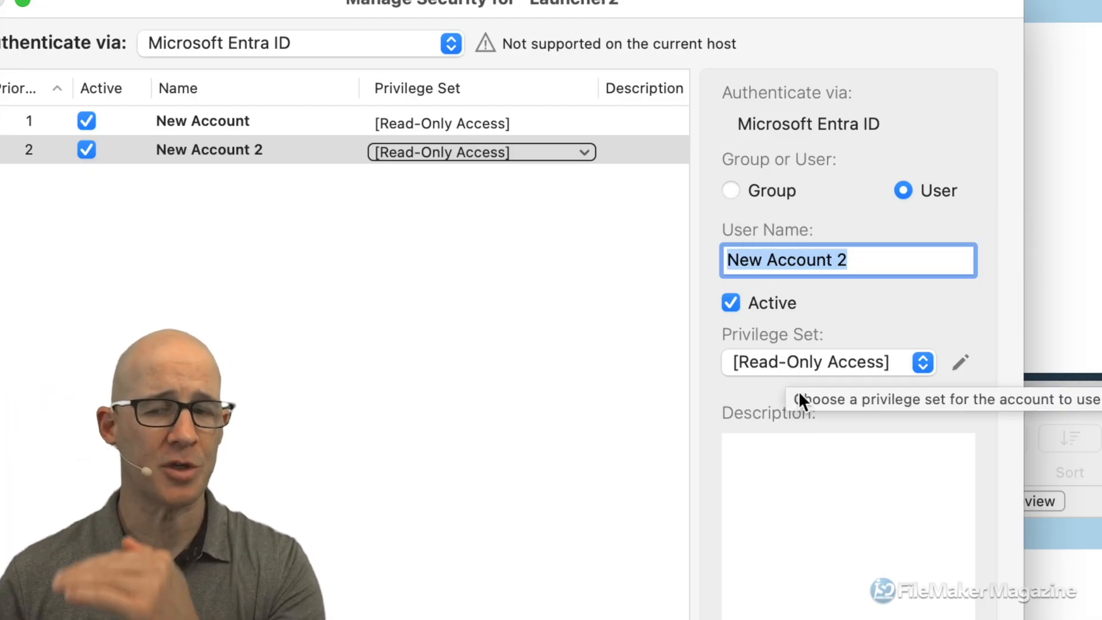
# - Keep New Account 2 at [Read-Only Access] privileges
pyautogui.click(801, 363)
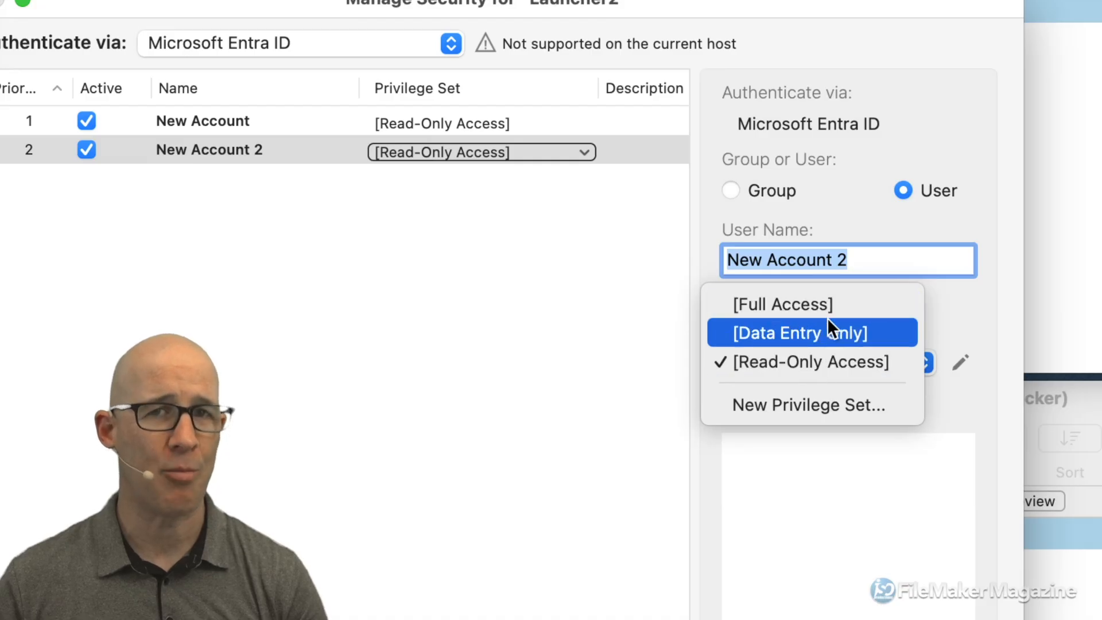
pyautogui.click(811, 360)
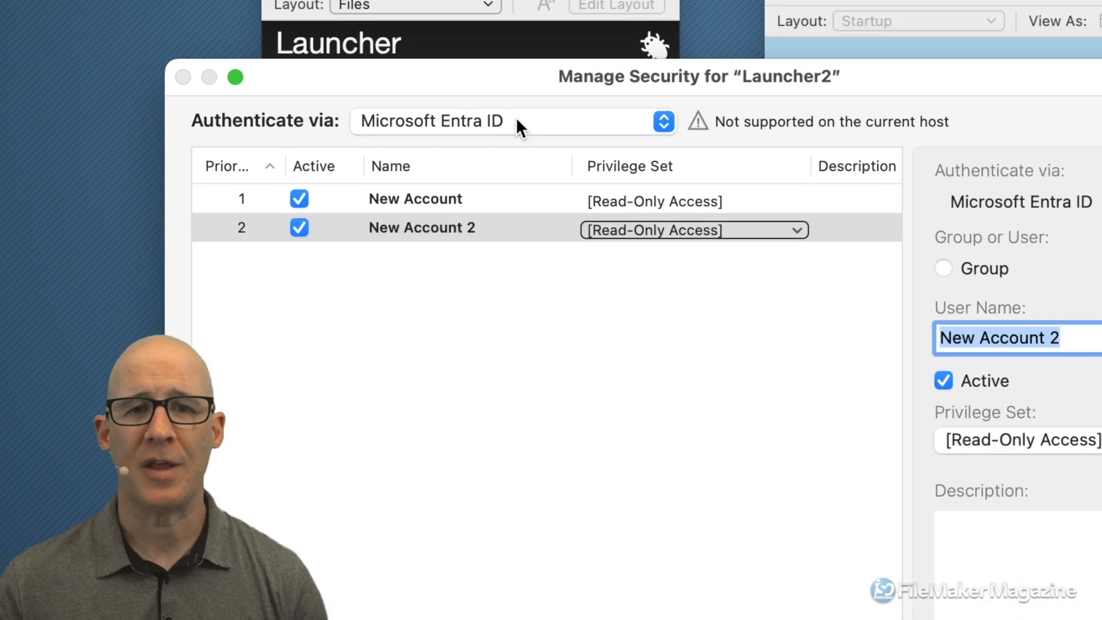
pyautogui.click(519, 120)
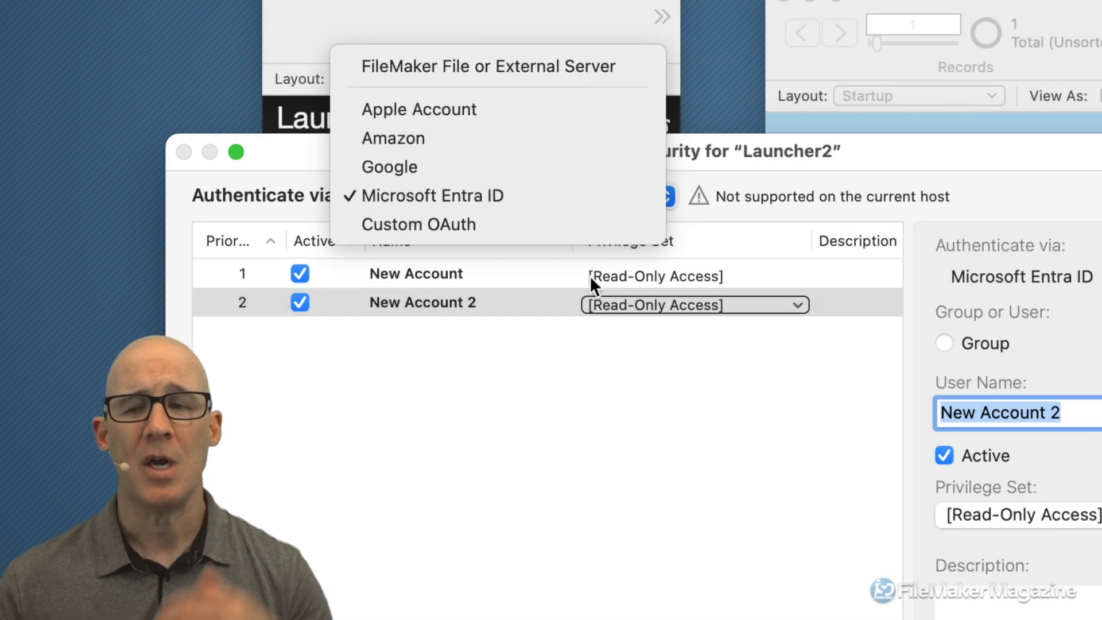
pyautogui.click(630, 373)
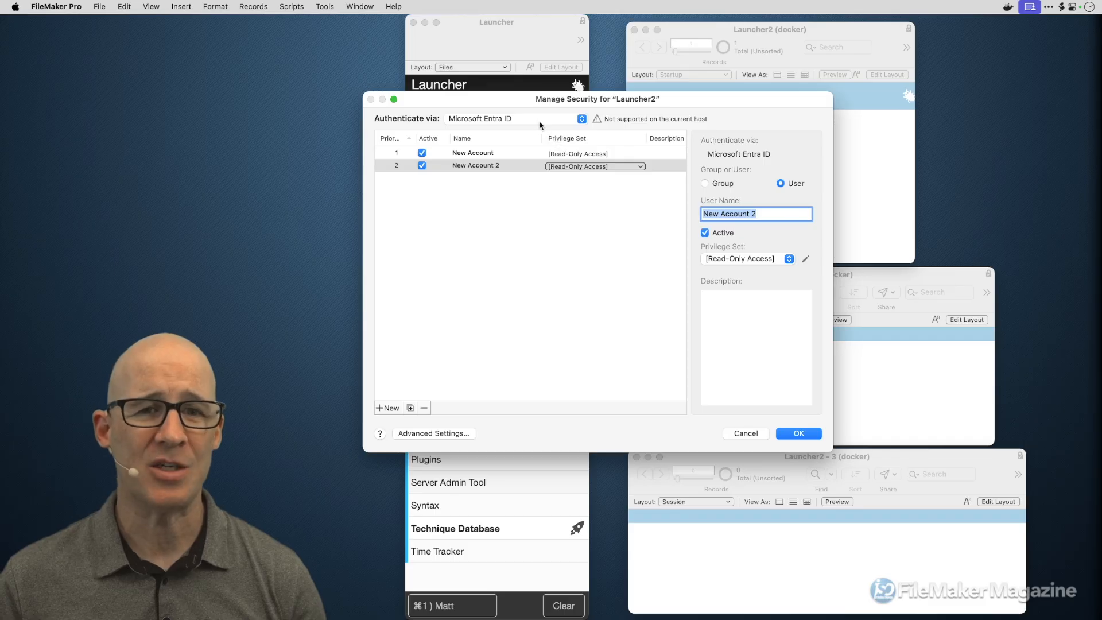
# - Delete both trial Entra ID accounts, New Account and New Account 2
pyautogui.click(489, 154)
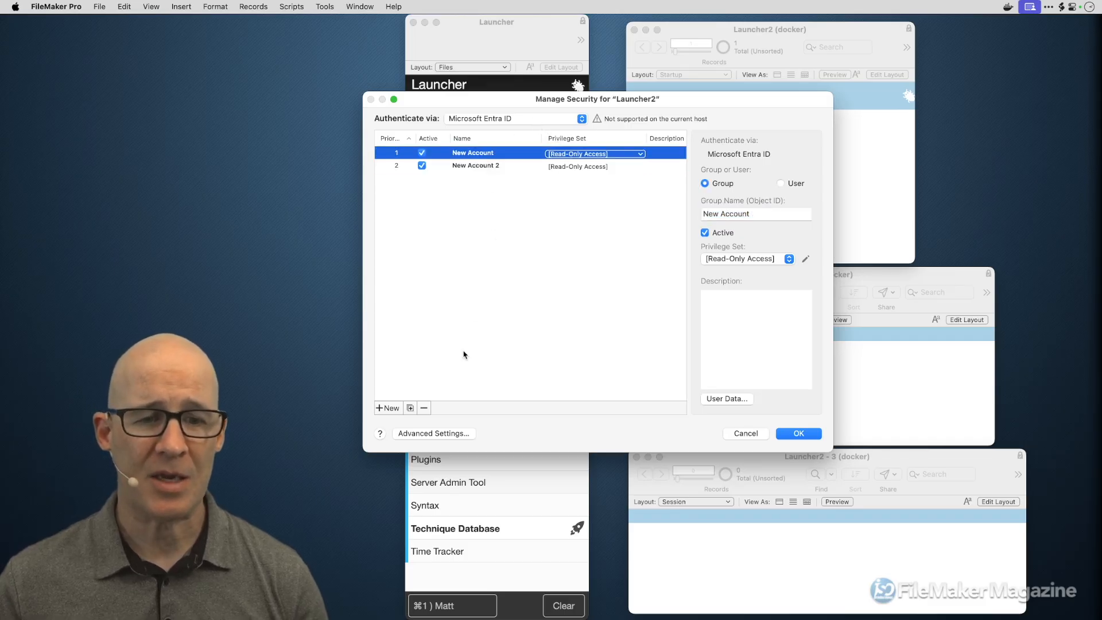
pyautogui.click(423, 408)
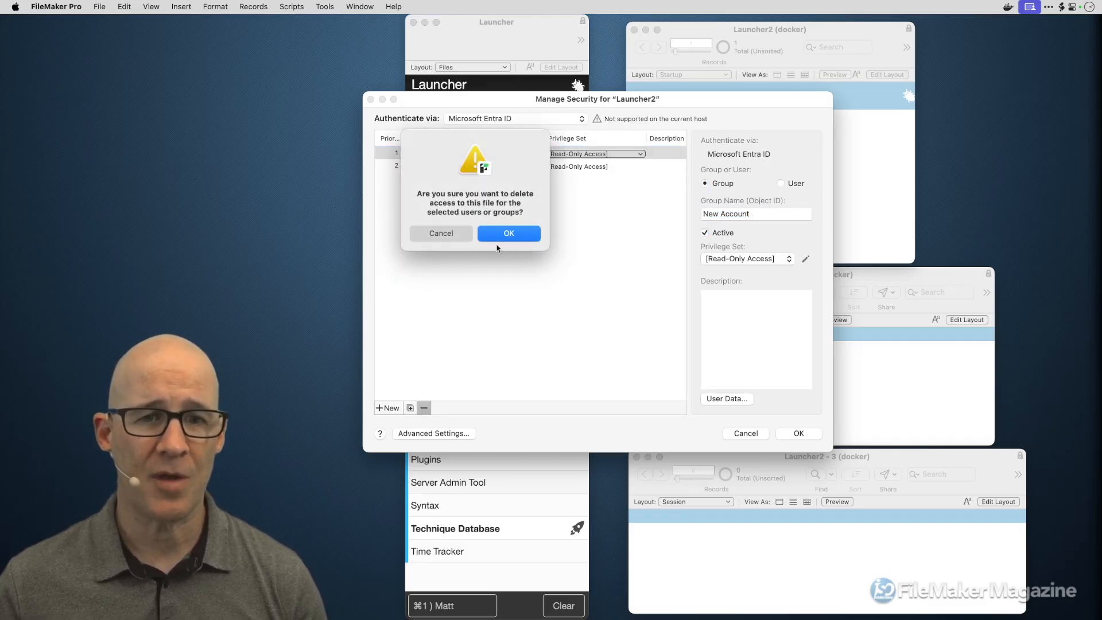
pyautogui.click(497, 238)
pyautogui.click(424, 409)
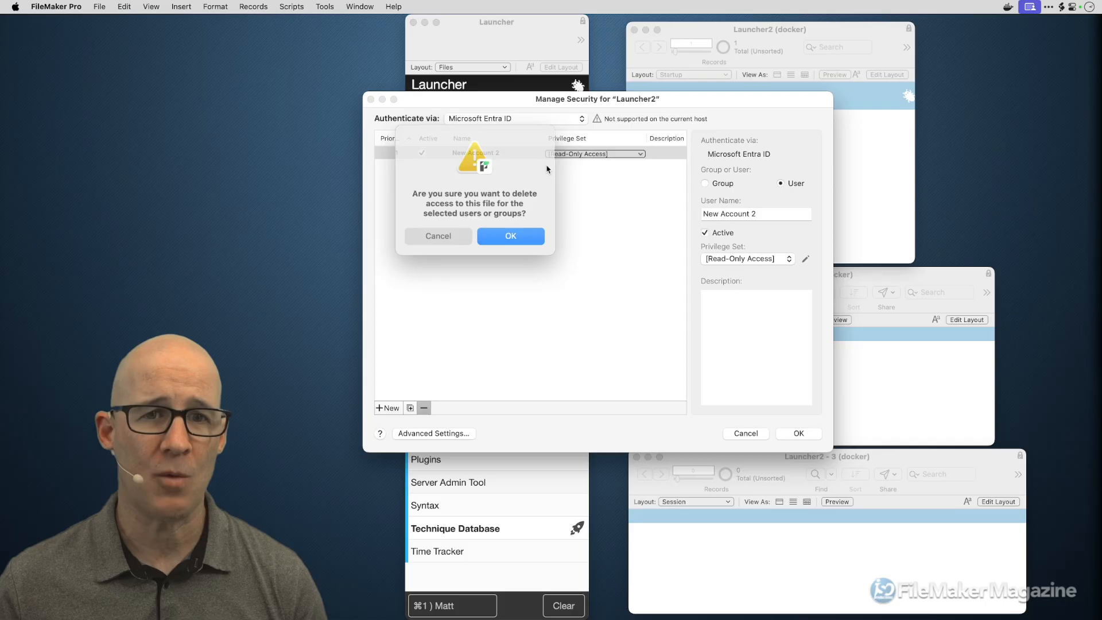
pyautogui.click(509, 237)
# - Switch Authenticate via back to FileMaker File and save the security settings
pyautogui.click(501, 121)
pyautogui.click(503, 61)
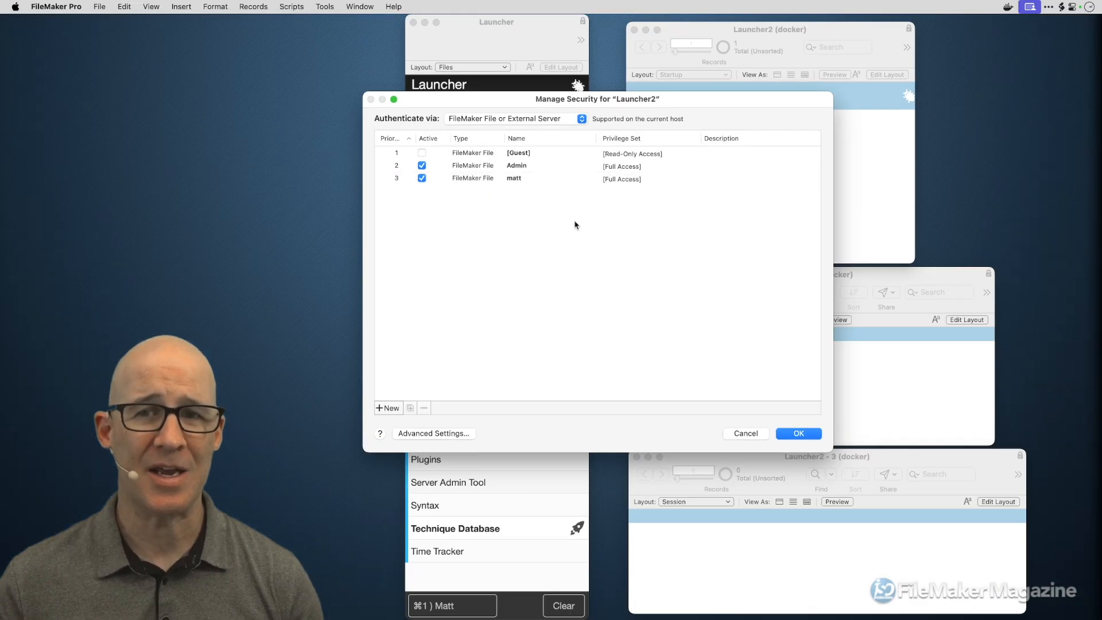
pyautogui.click(798, 433)
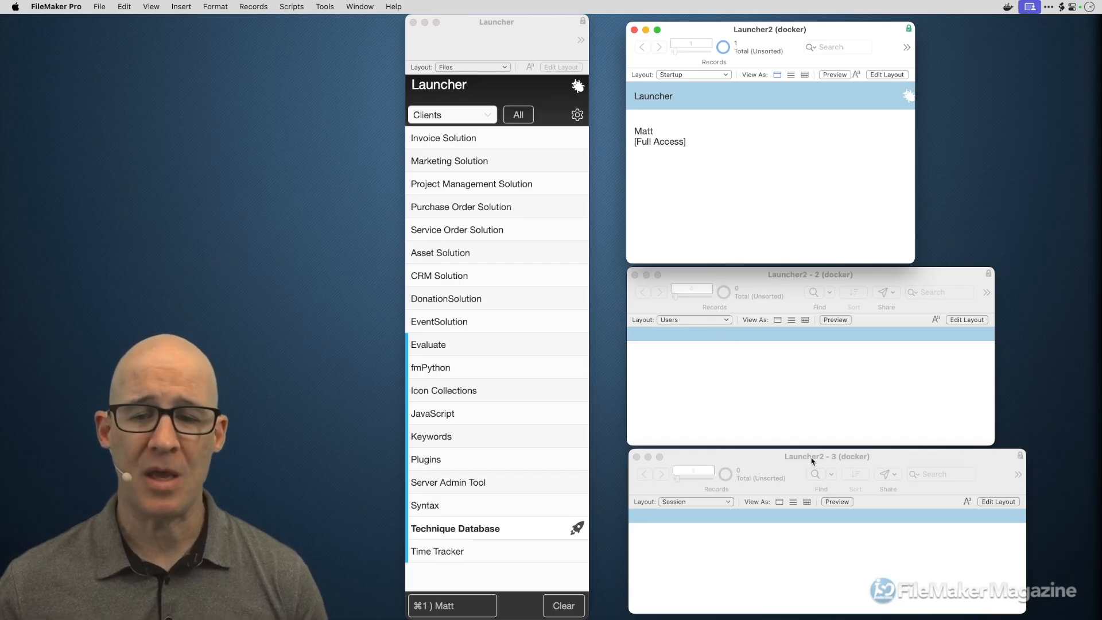
pyautogui.click(792, 457)
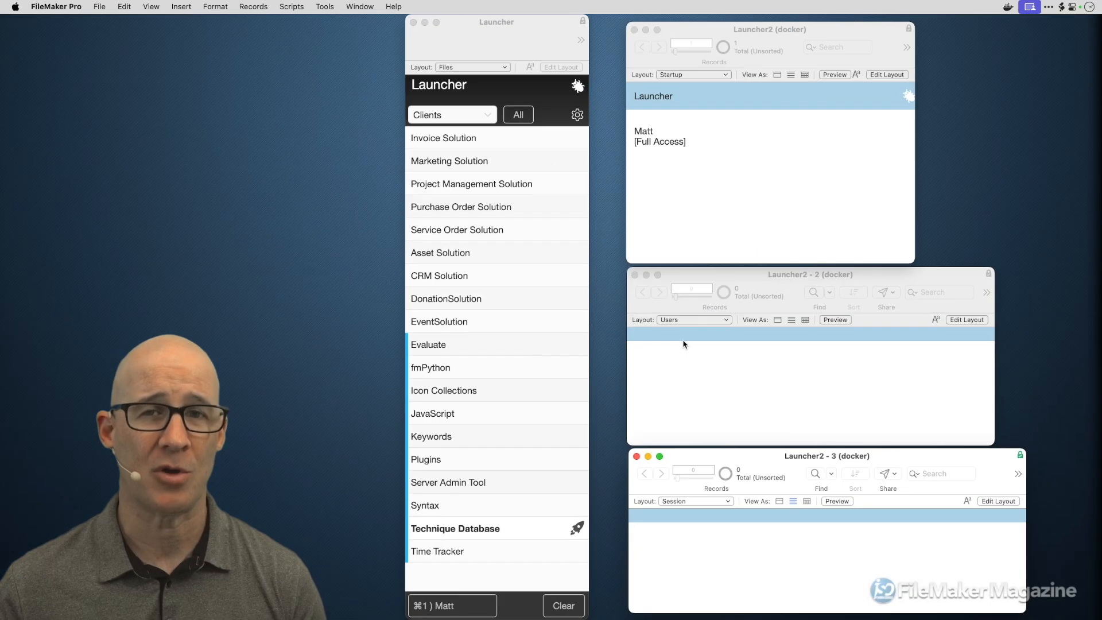
pyautogui.click(751, 242)
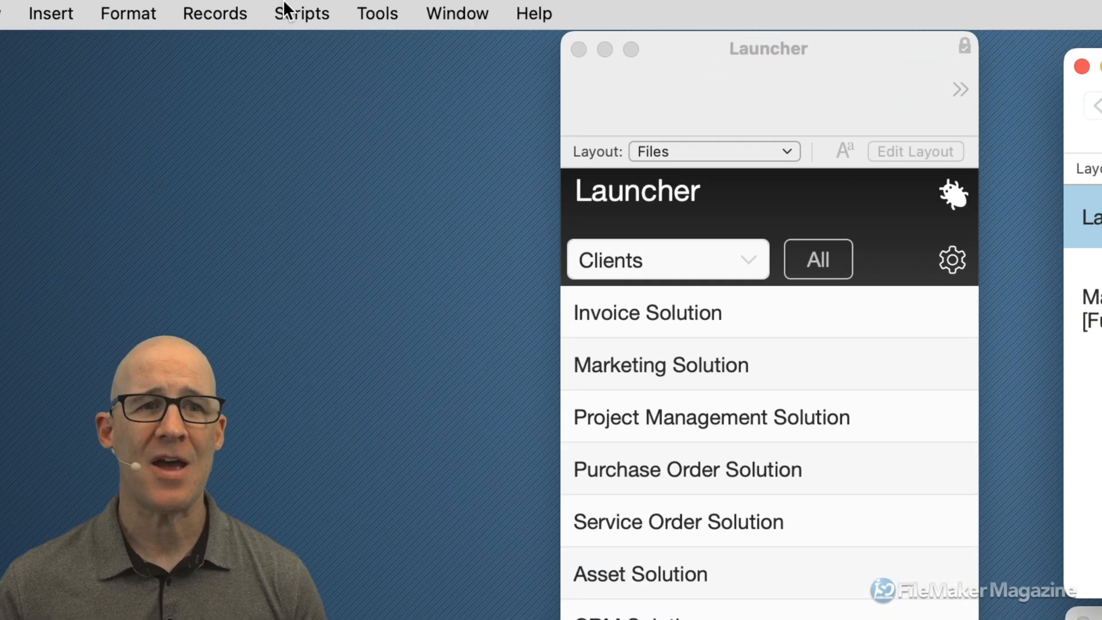
pyautogui.click(292, 6)
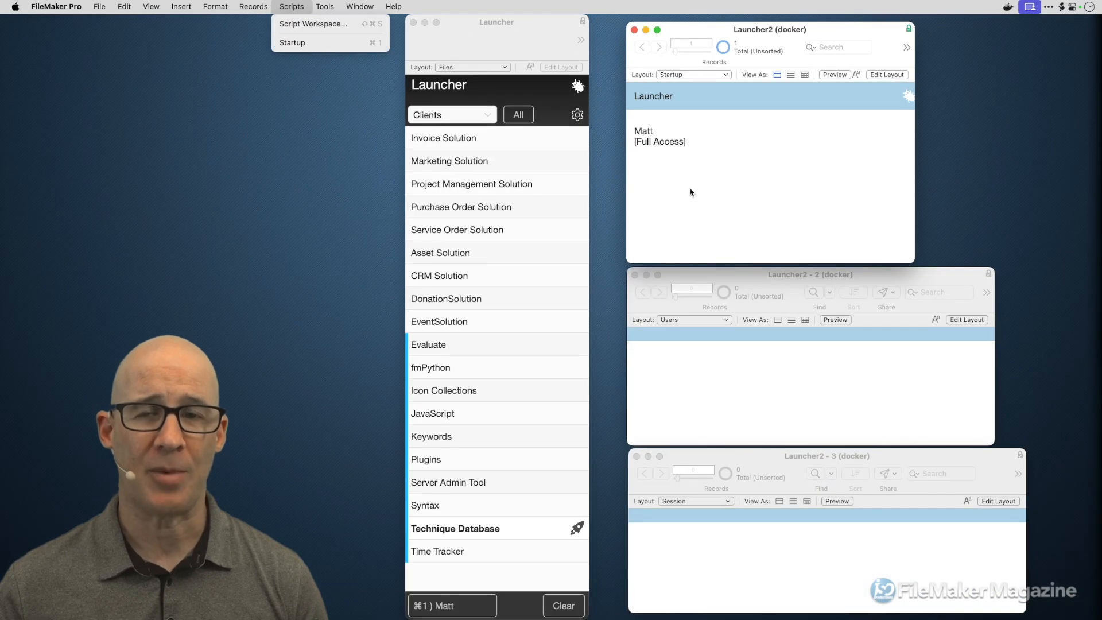
pyautogui.click(692, 191)
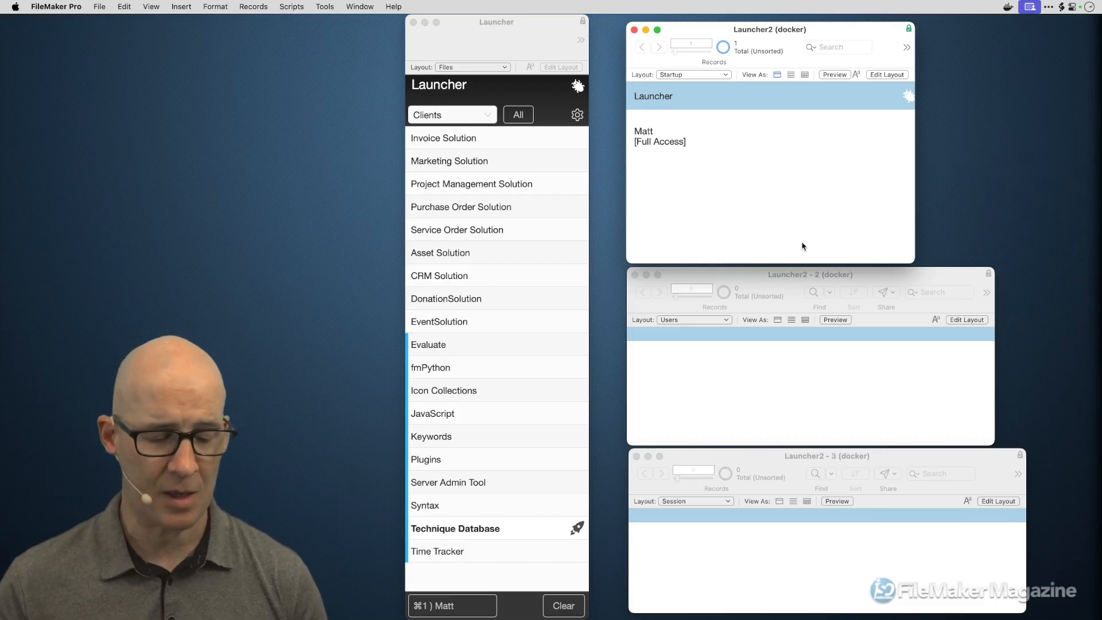
# - Open the Script Workspace, delete all Sandbox script steps, then undo the deletion
pyautogui.press('super+shift+s')
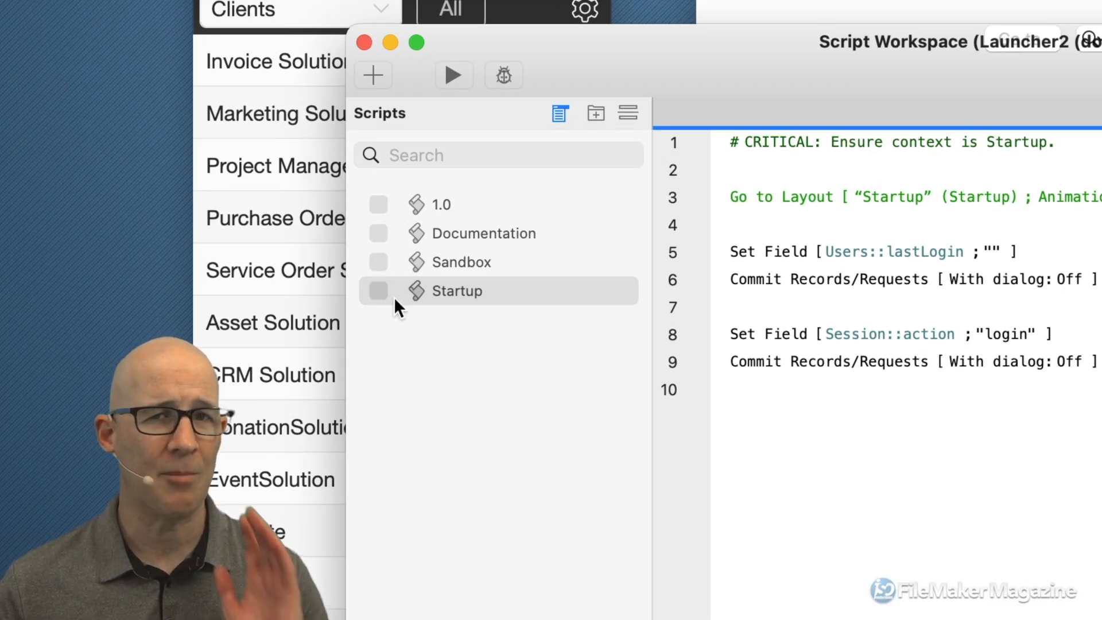
pyautogui.click(378, 262)
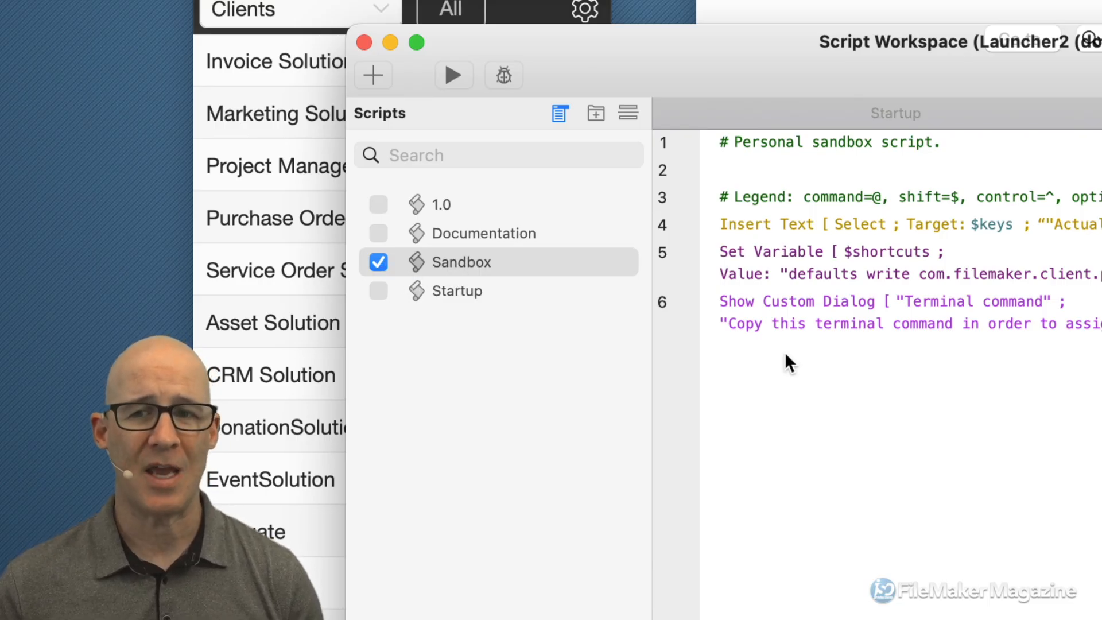
pyautogui.press('super+a')
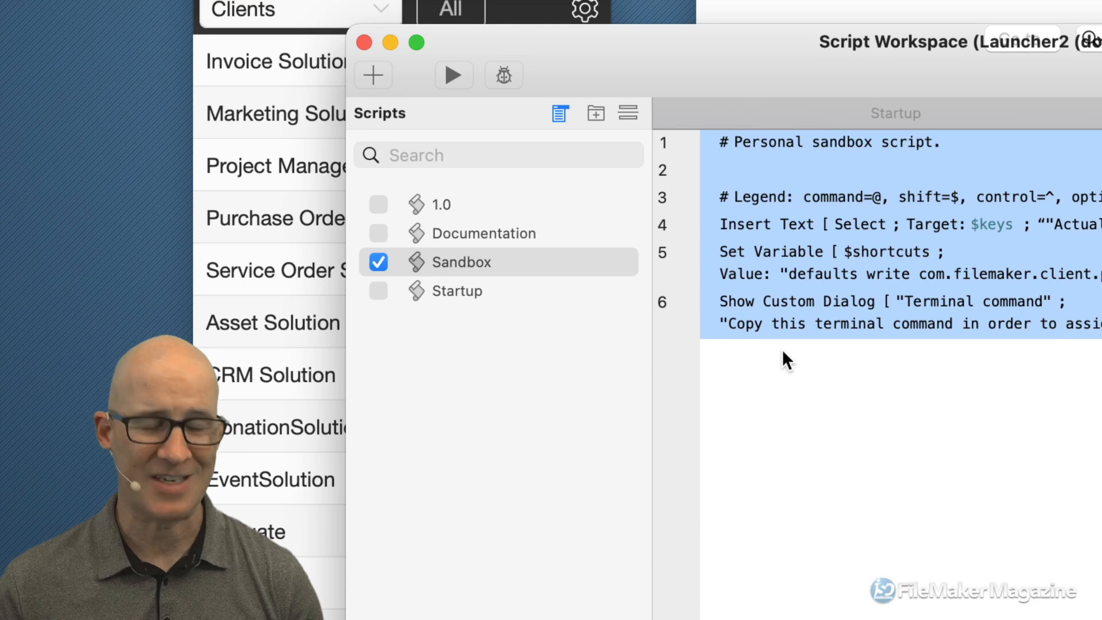
pyautogui.press('Delete')
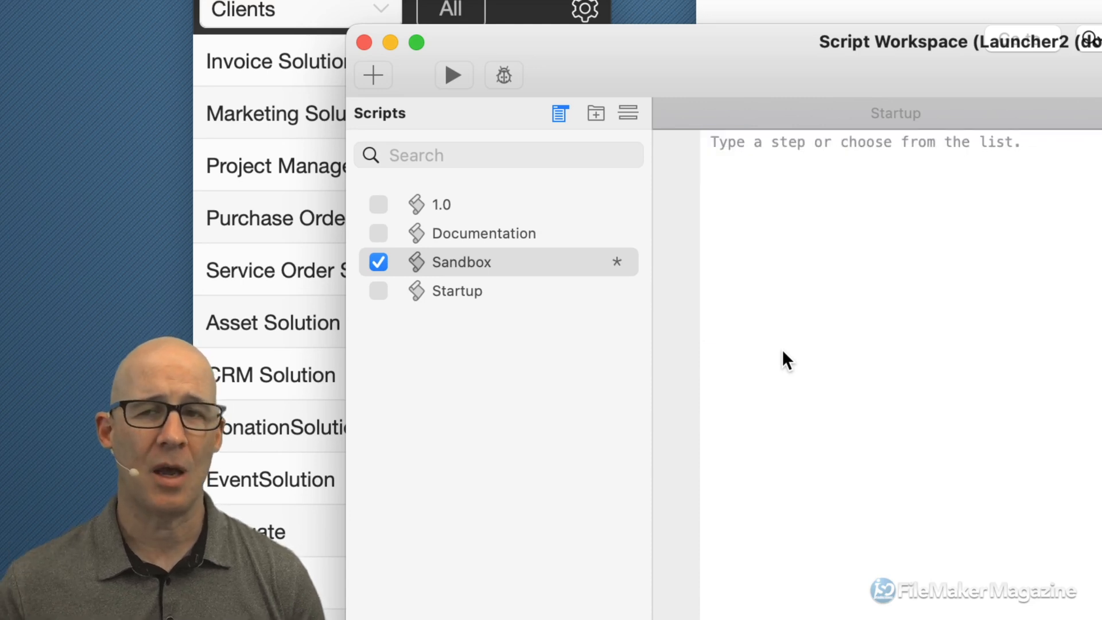
pyautogui.press('super+z')
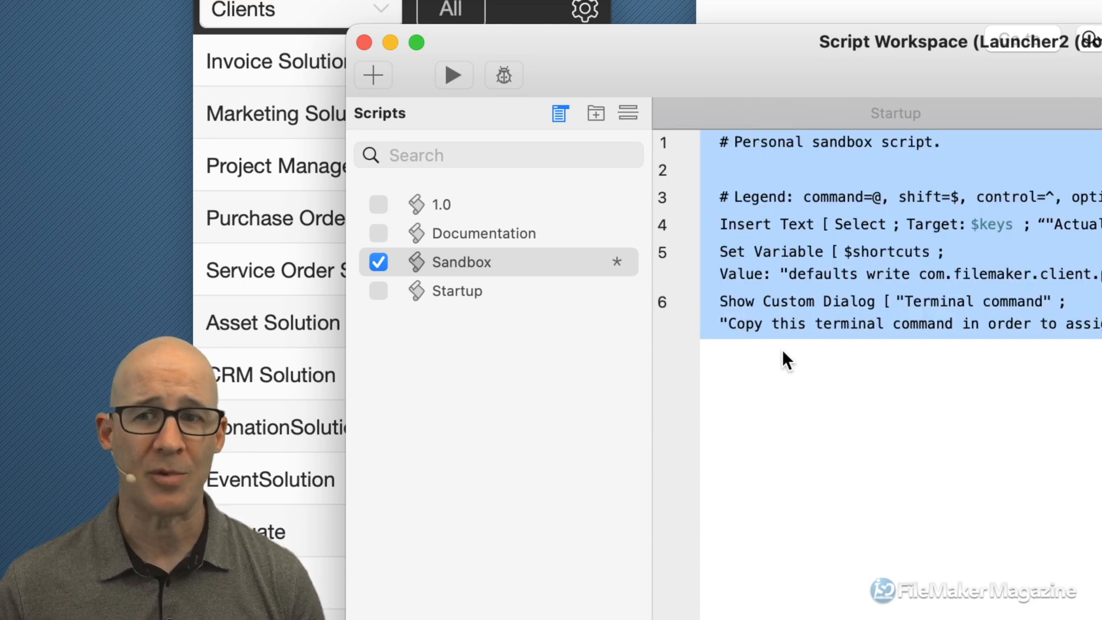
pyautogui.click(793, 353)
# - Inspect the Sandbox script's options and name, then display the Startup script's steps
pyautogui.rightClick(518, 263)
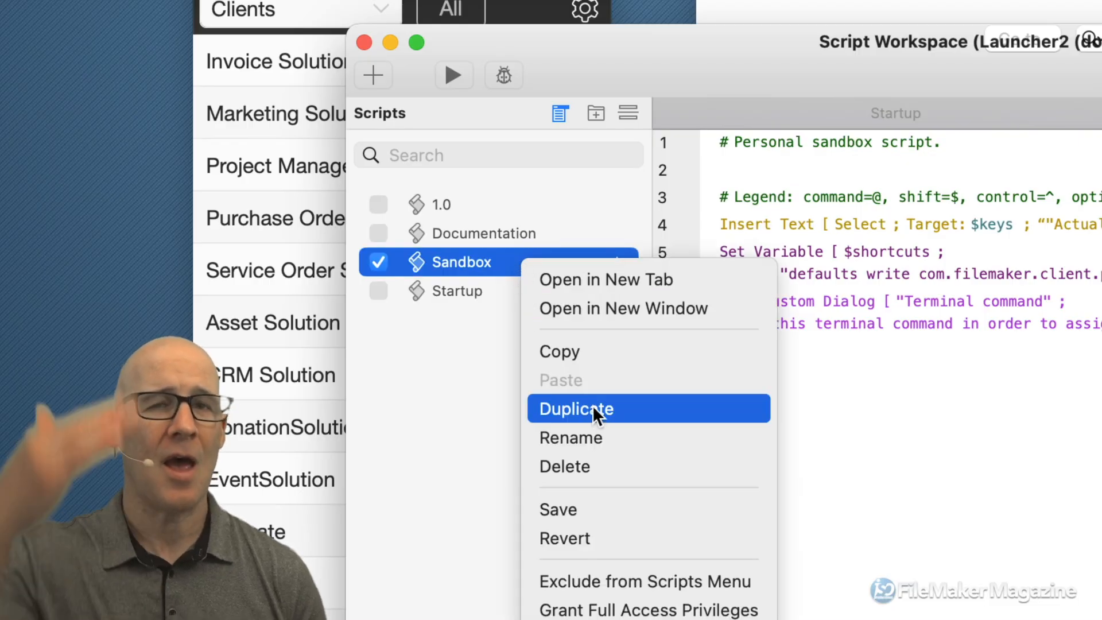
pyautogui.click(501, 402)
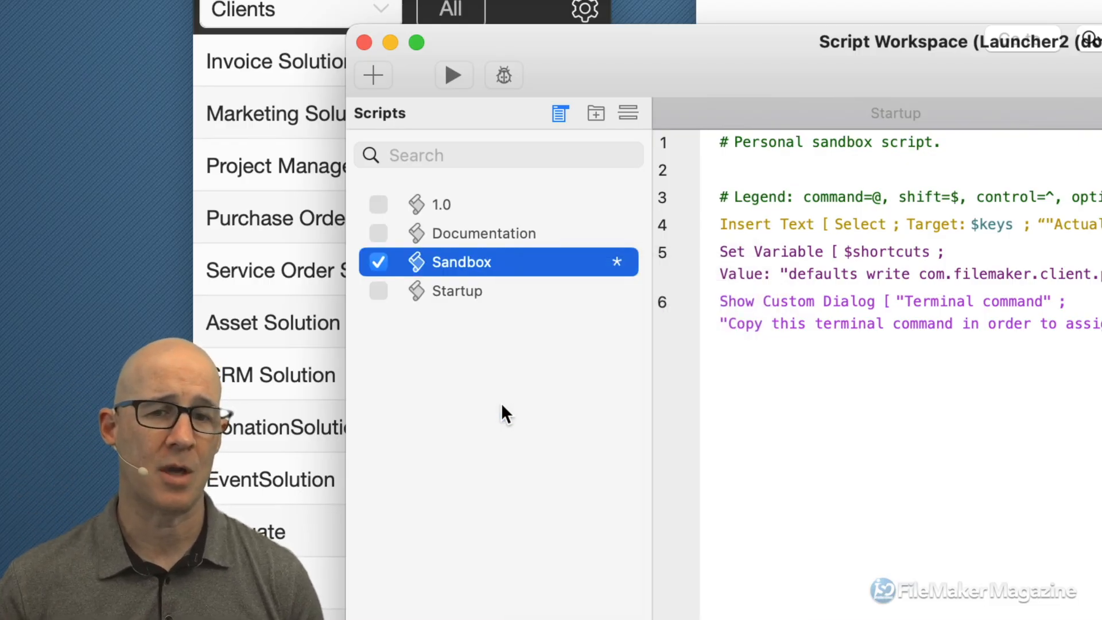
pyautogui.click(501, 401)
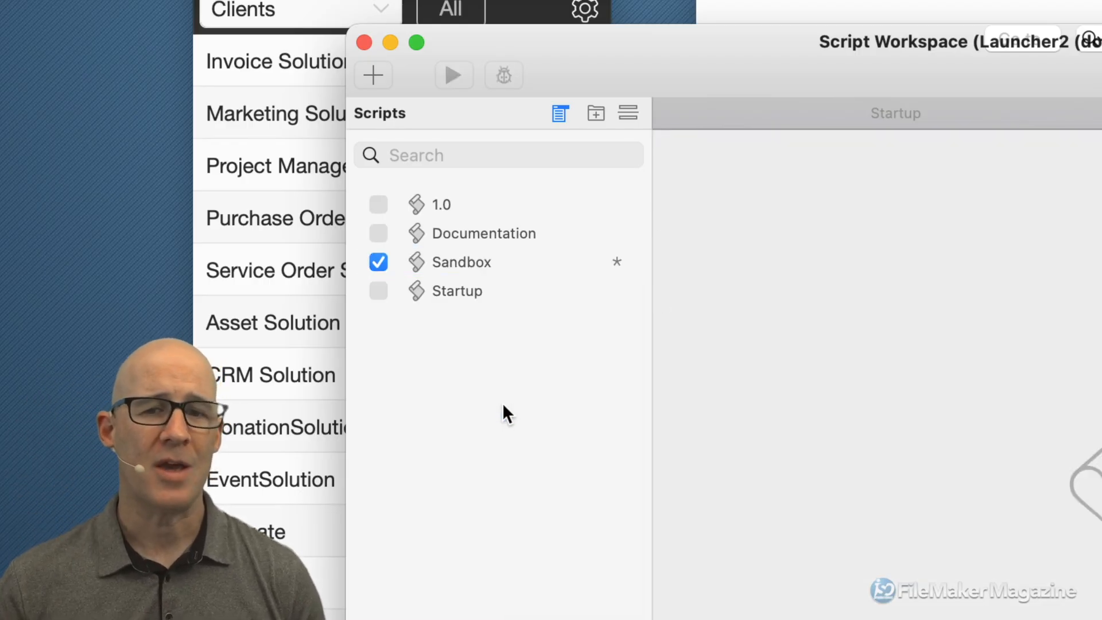
pyautogui.click(574, 269)
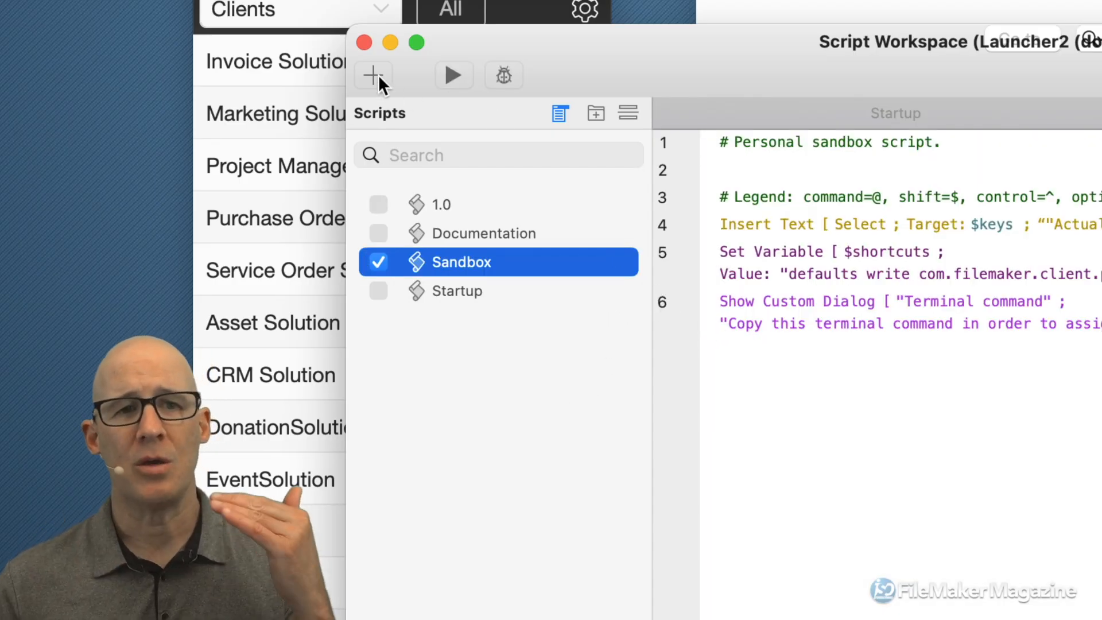
pyautogui.doubleClick(484, 261)
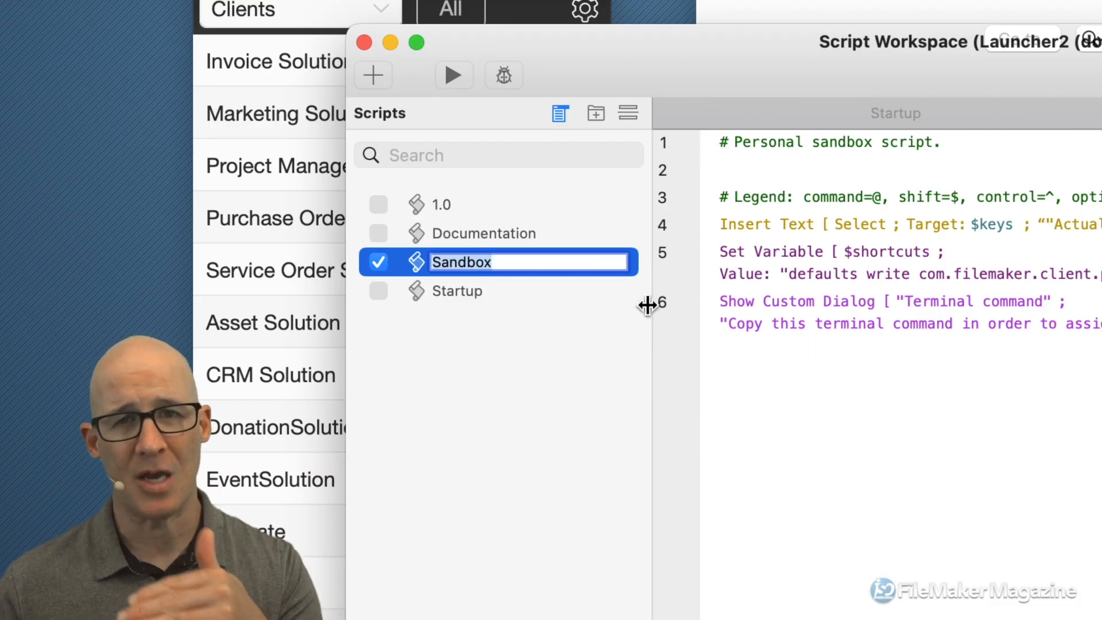
pyautogui.click(620, 294)
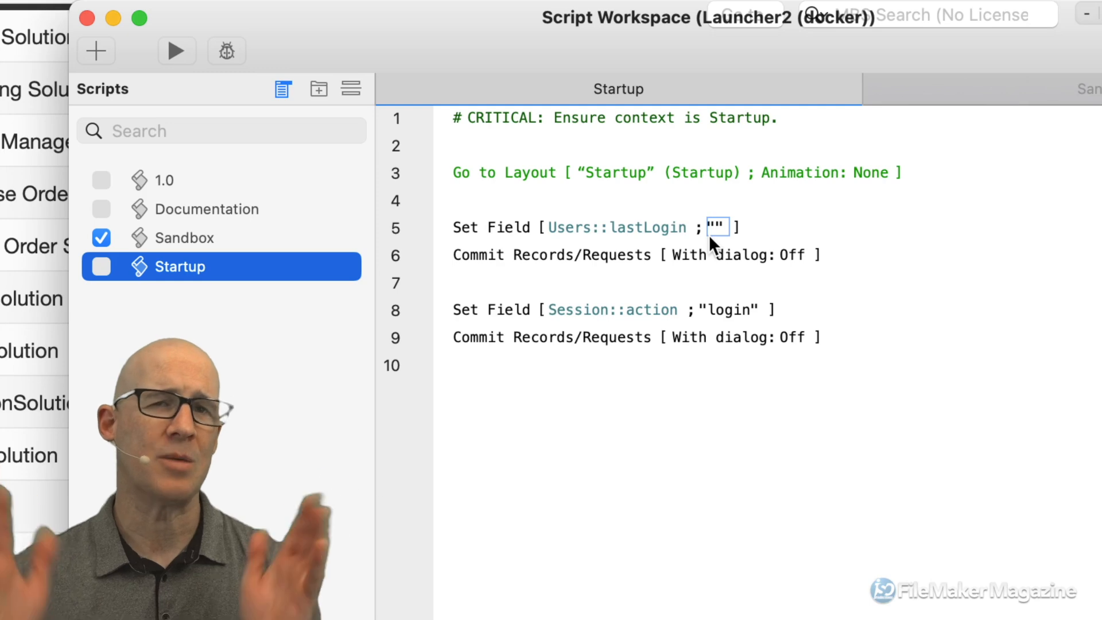
# - Review Startup's lastLogin, Session::action 'login' and commit steps, then close the workspace
pyautogui.click(512, 227)
pyautogui.click(501, 253)
pyautogui.click(510, 308)
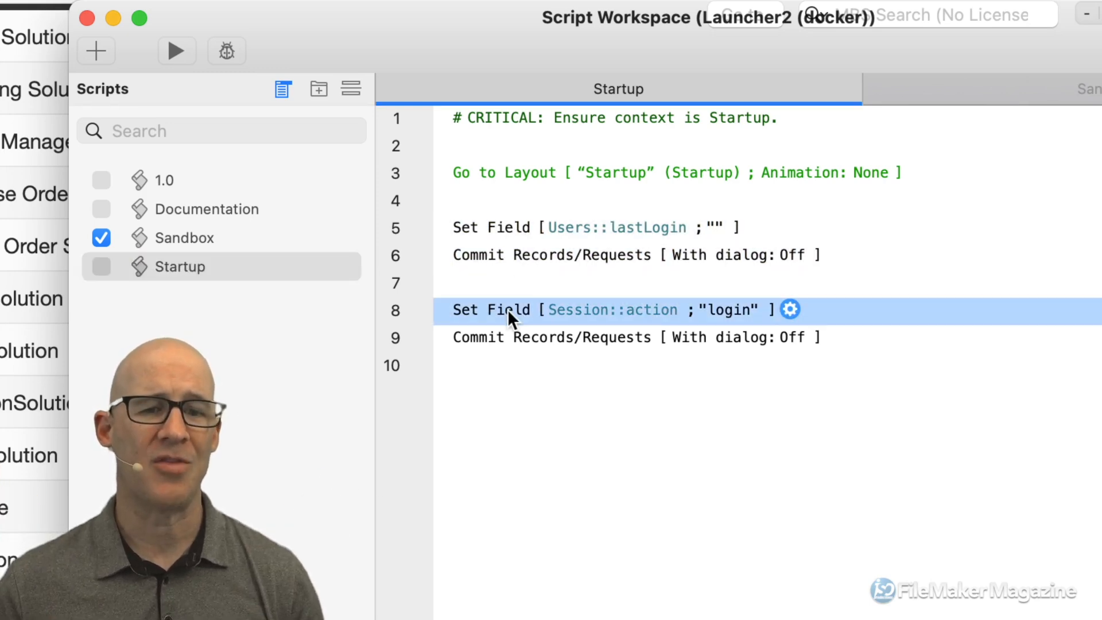
pyautogui.click(496, 338)
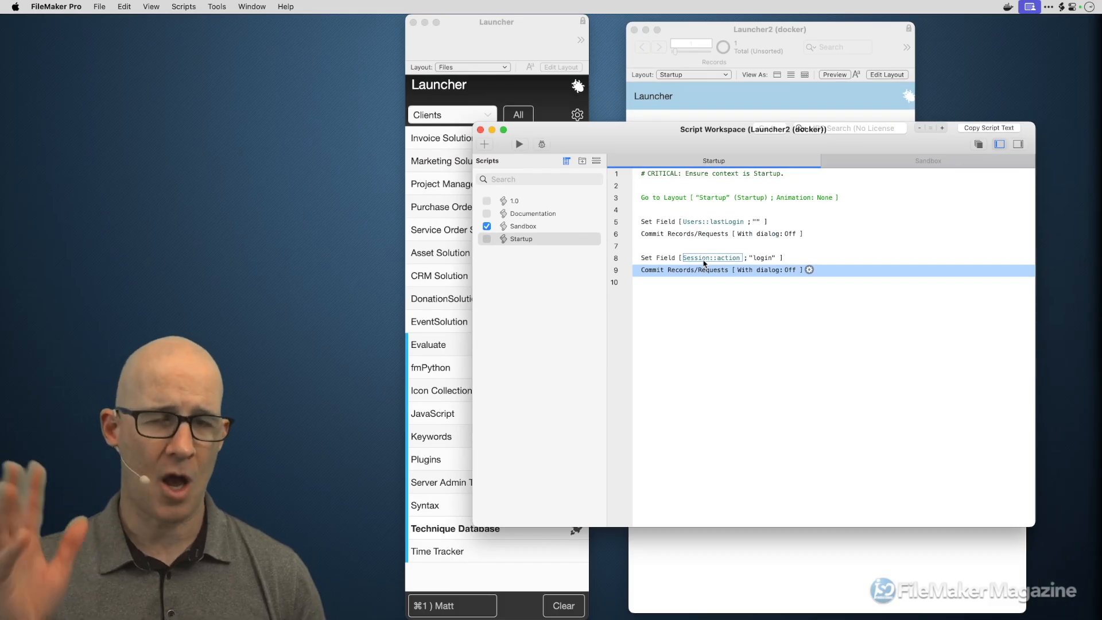
pyautogui.press('super+w')
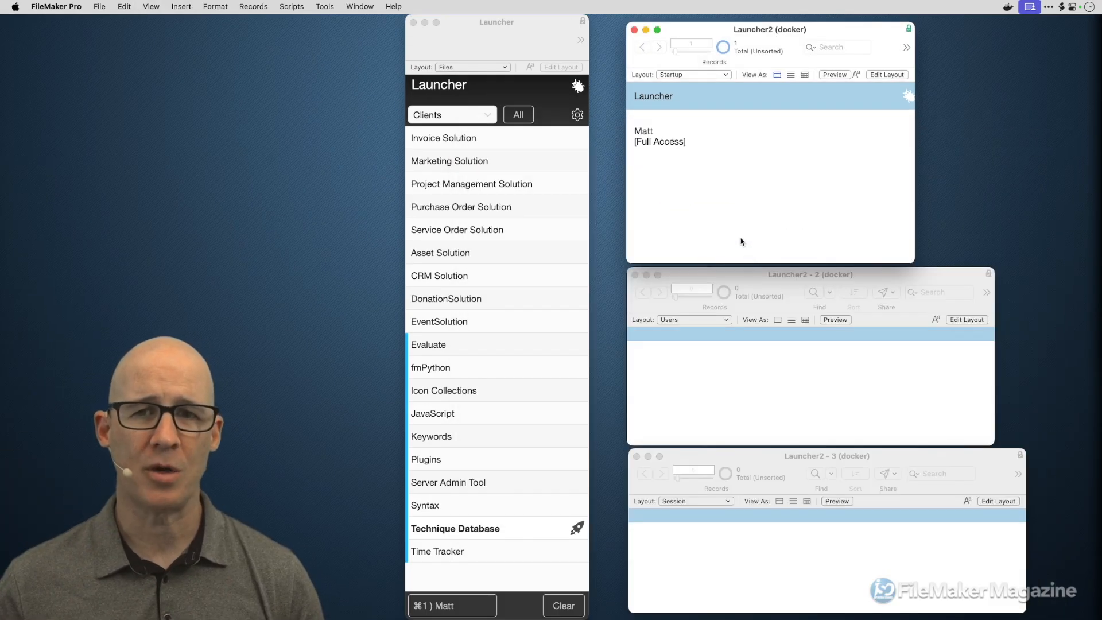
# - Include the Startup script in the Scripts menu
pyautogui.press('super+shift+s')
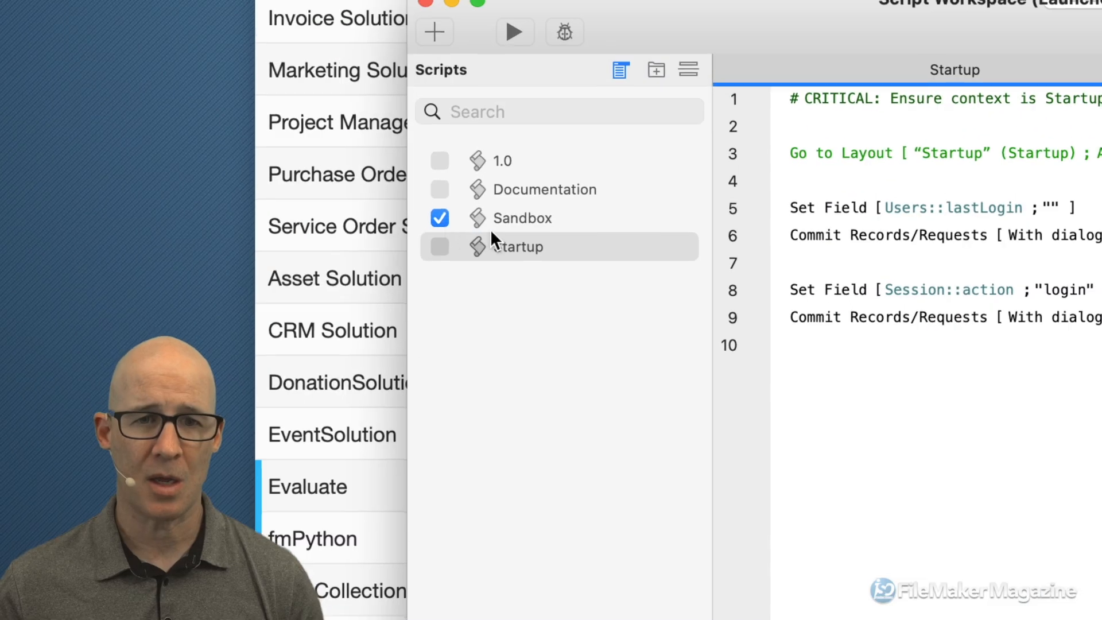
pyautogui.click(486, 228)
pyautogui.click(439, 246)
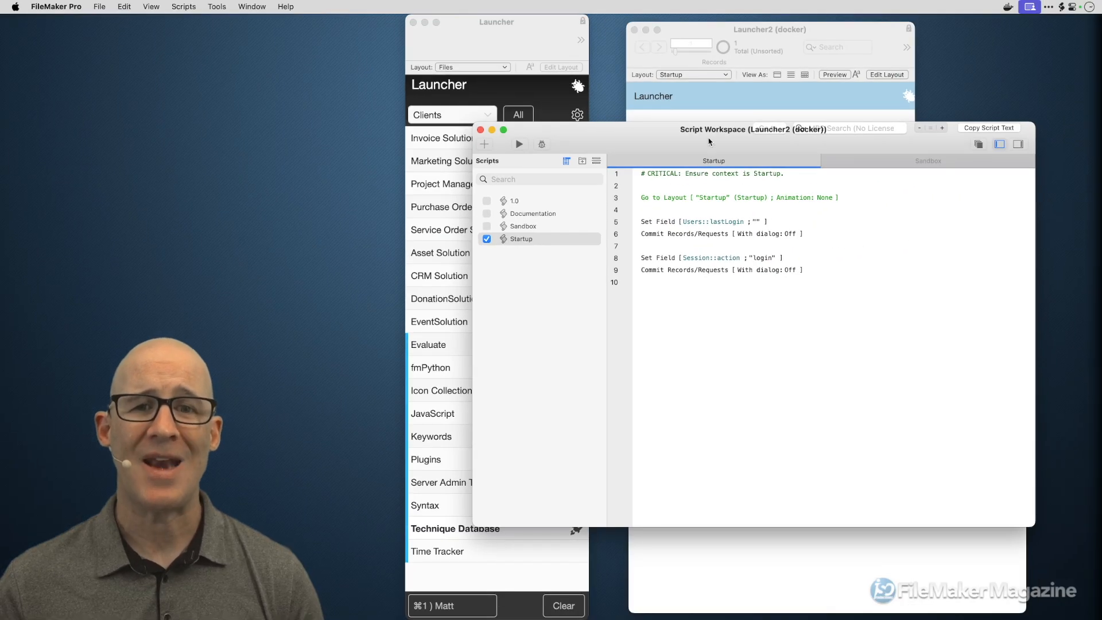
# - Close the script workspace, browse the Scripts menu, and check the Users and Session windows
pyautogui.press('super+w')
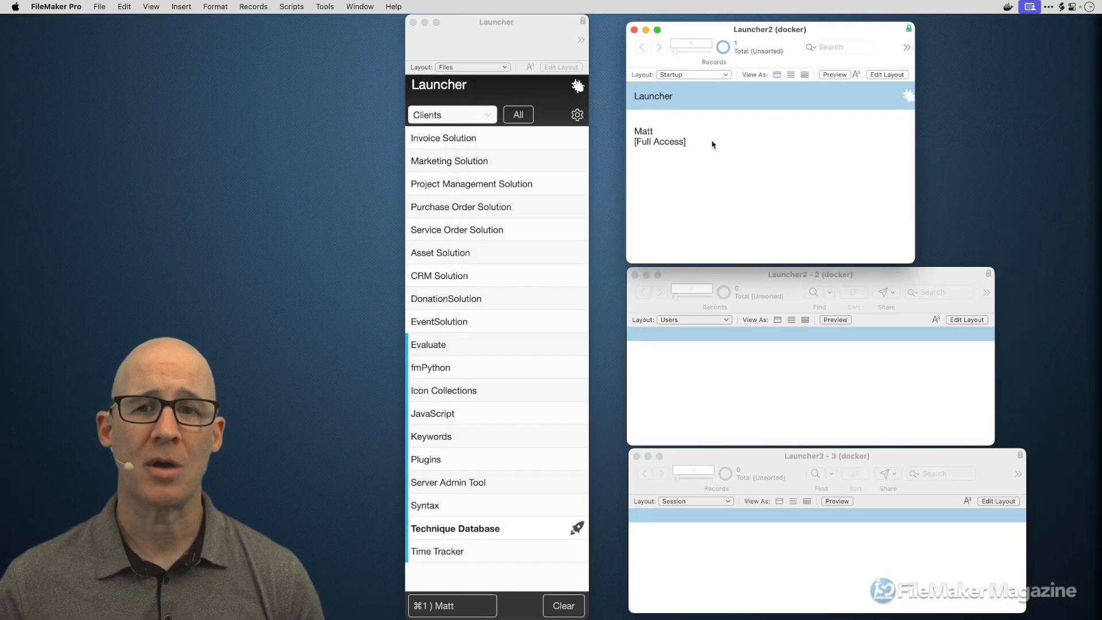
pyautogui.click(292, 6)
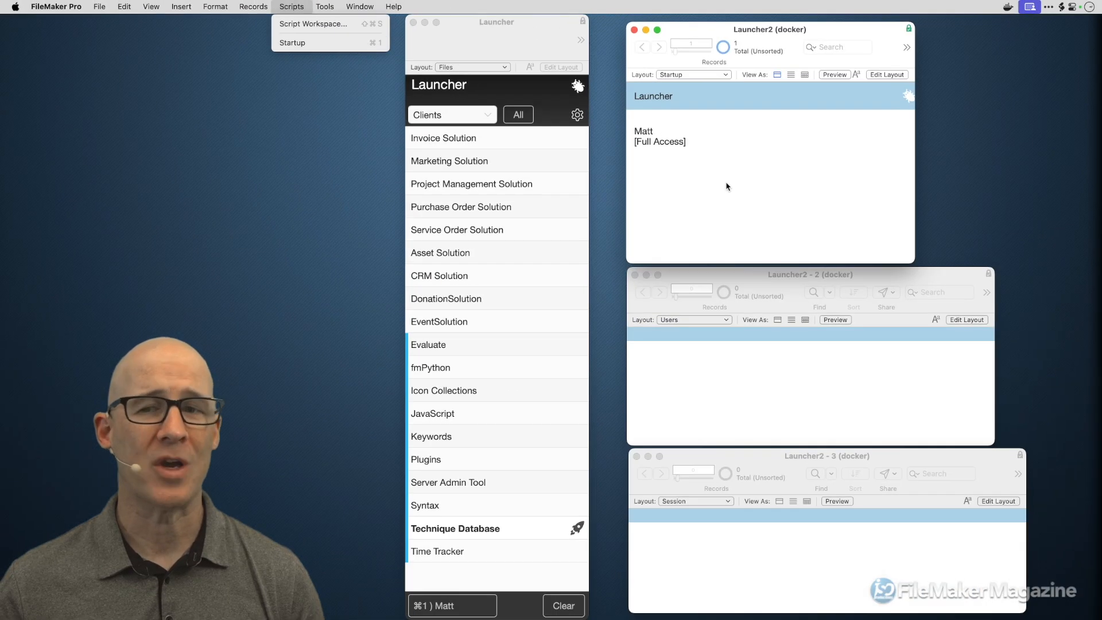
pyautogui.click(727, 186)
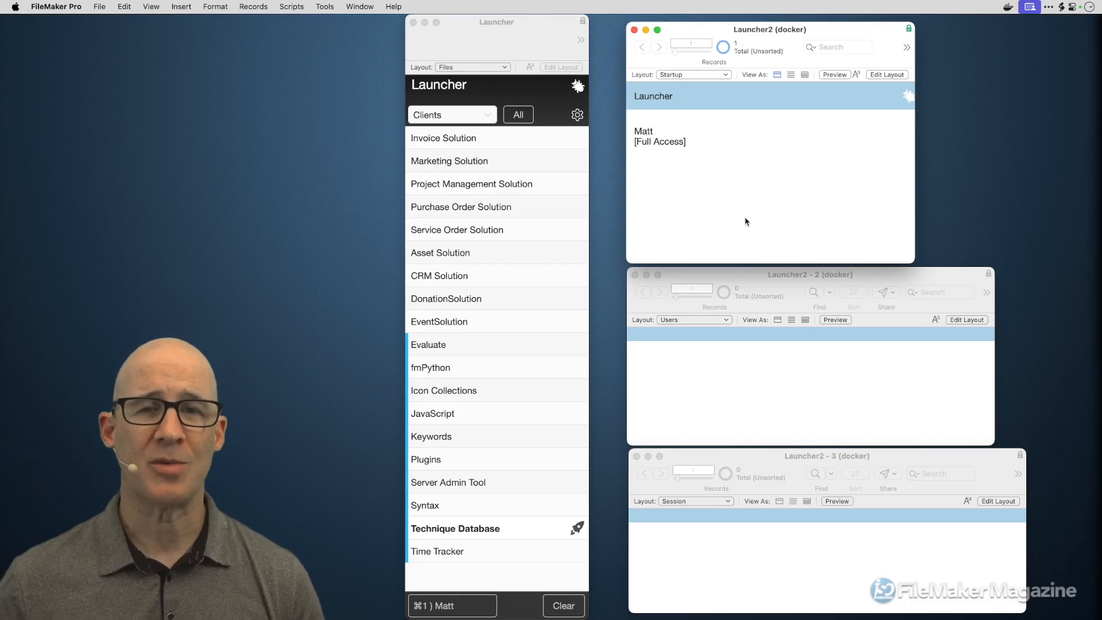
pyautogui.click(782, 279)
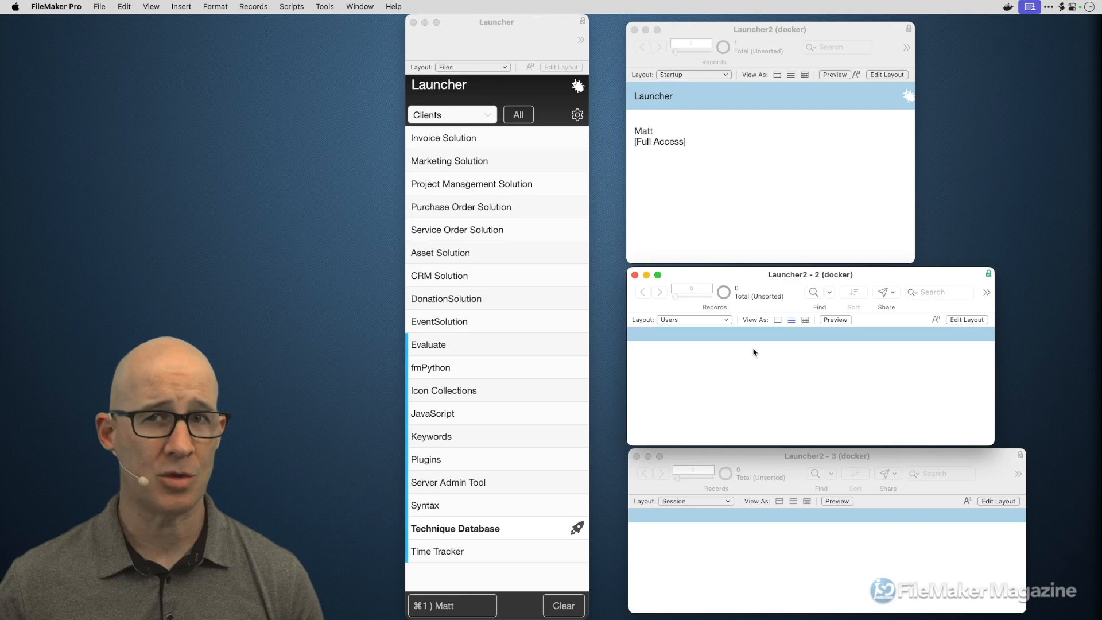
pyautogui.click(759, 455)
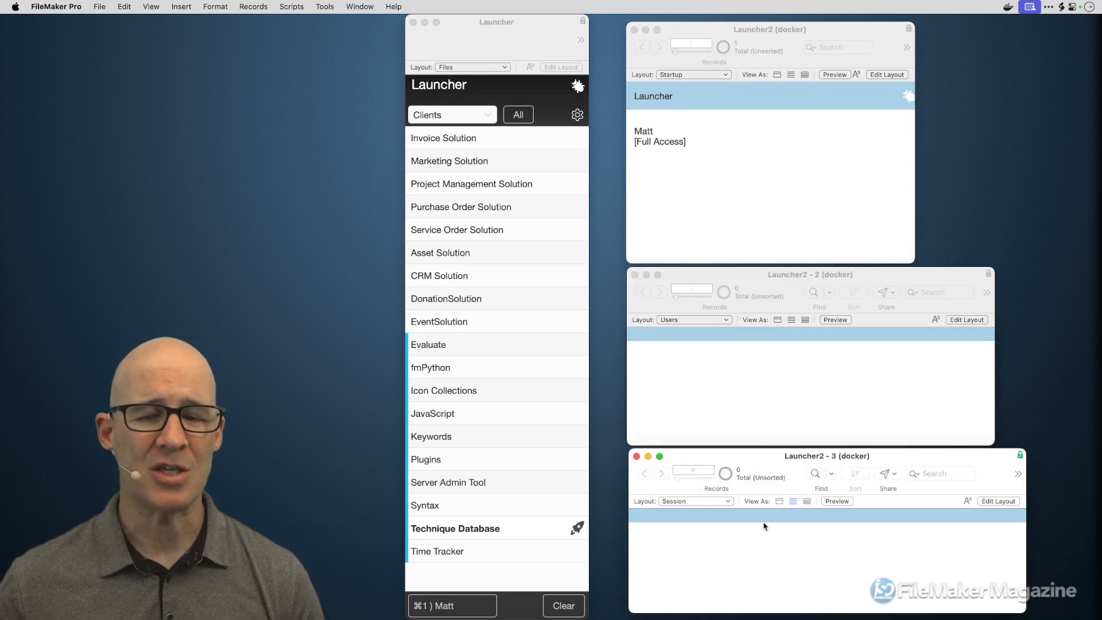
pyautogui.click(726, 233)
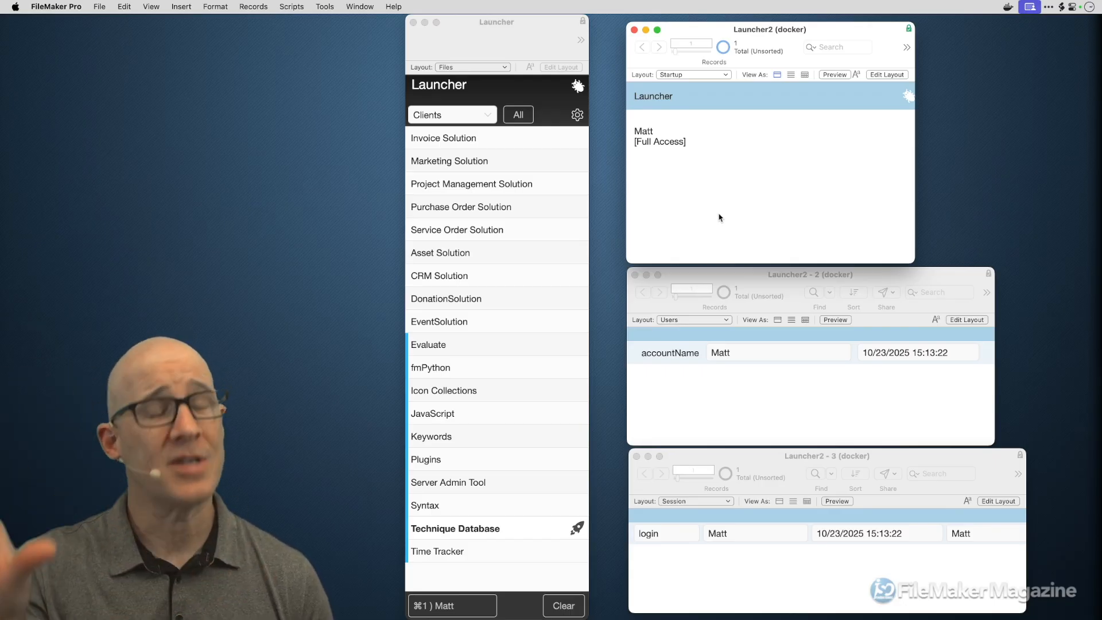
pyautogui.click(817, 460)
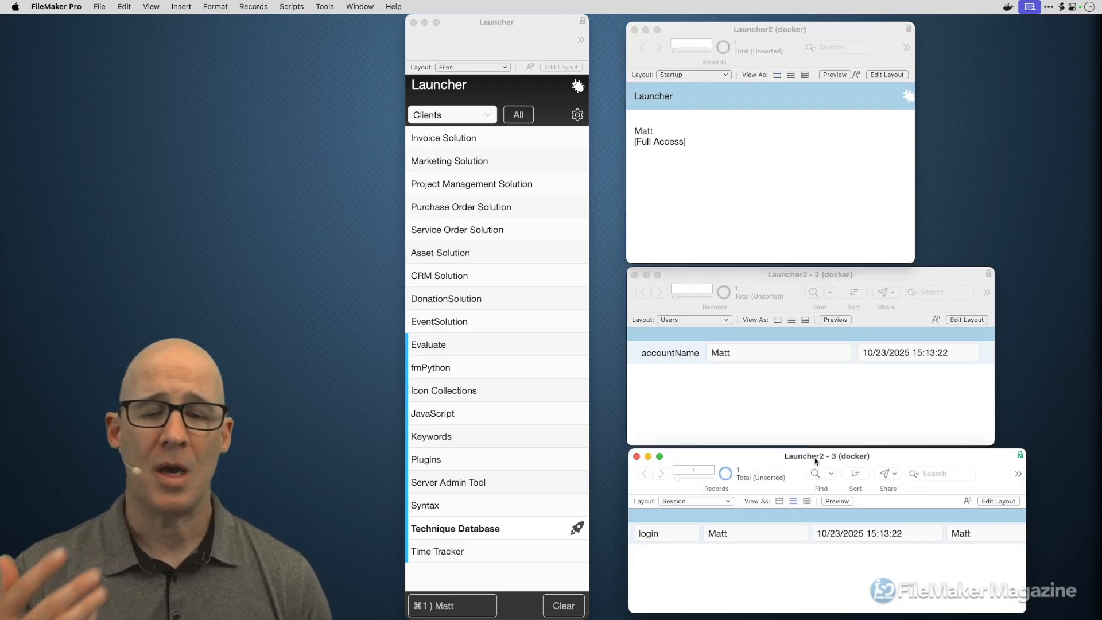
pyautogui.click(765, 211)
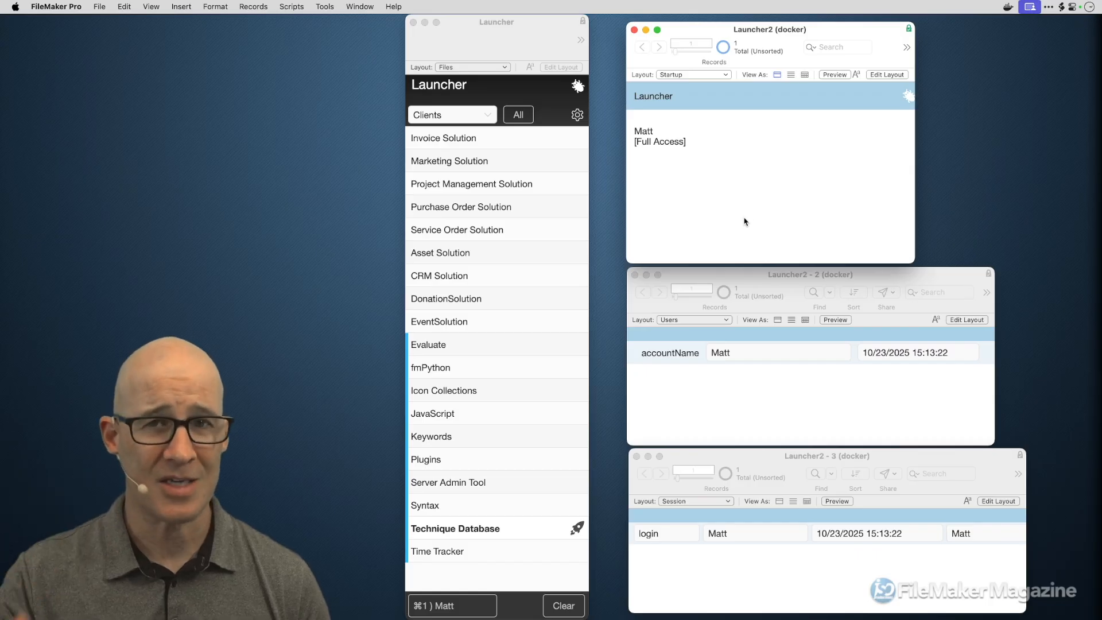
# - Run Startup again with Cmd+1, then check the second 'login' Session record and Users lastLogin
pyautogui.press('super+1')
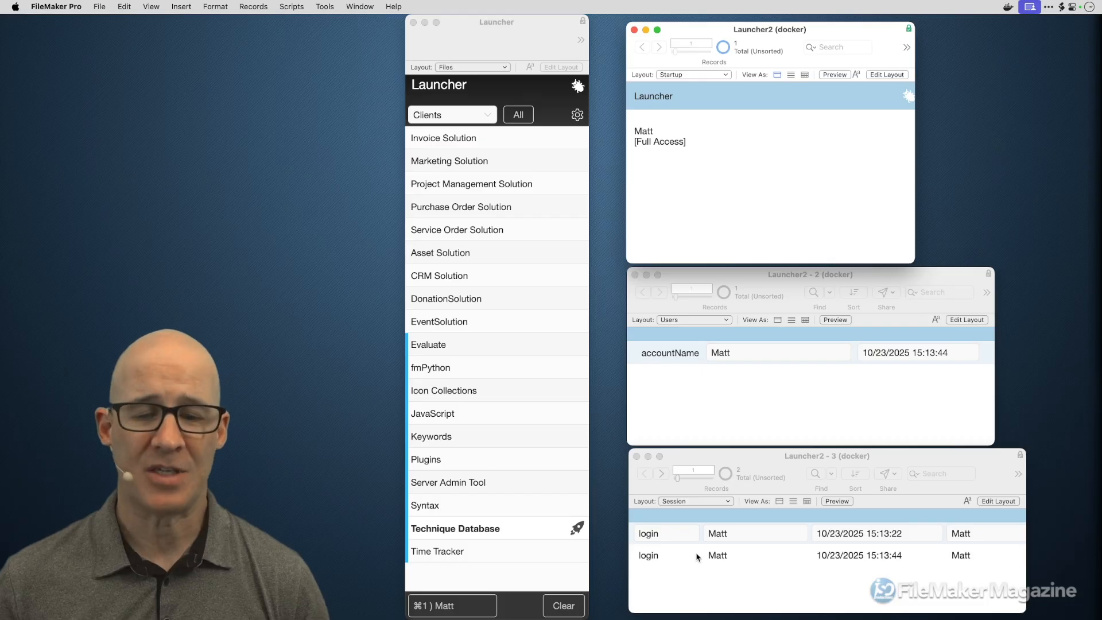
pyautogui.click(669, 556)
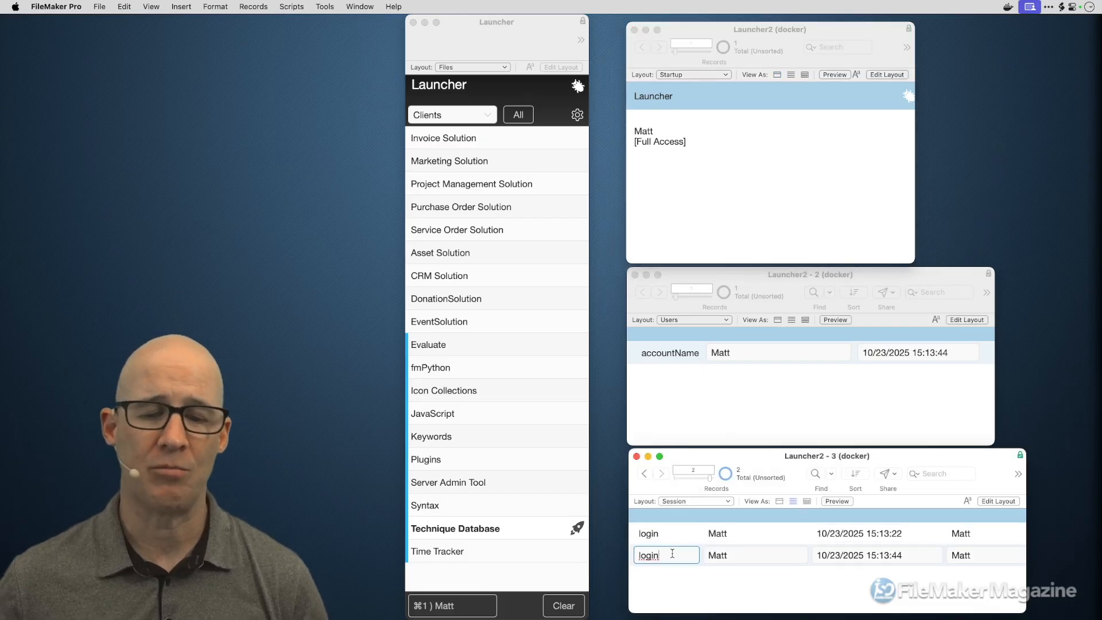
pyautogui.doubleClick(644, 556)
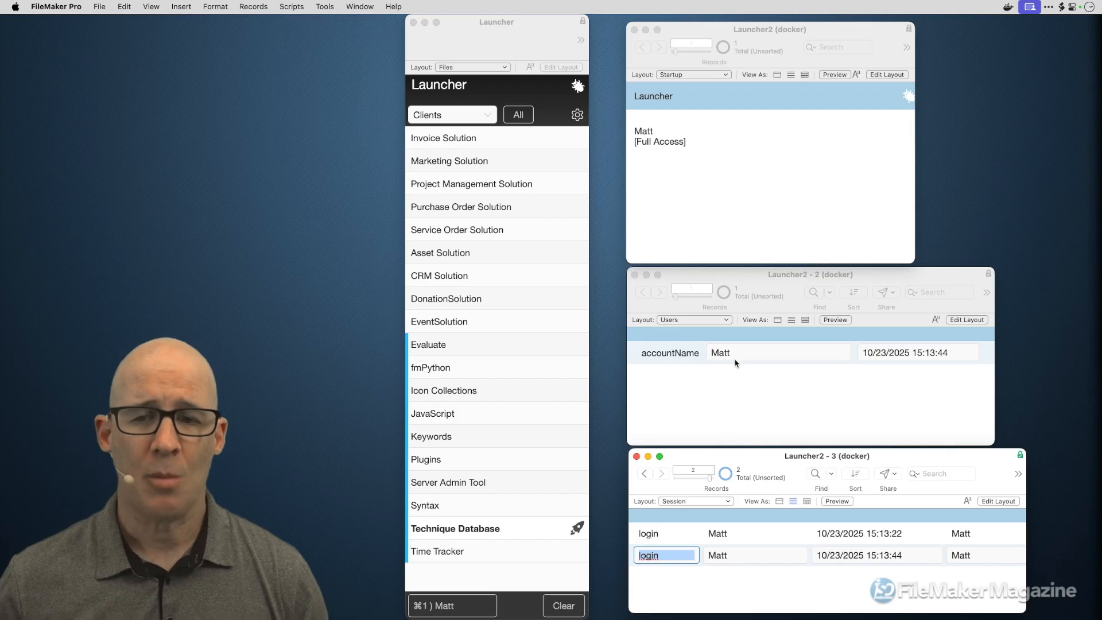
pyautogui.click(726, 381)
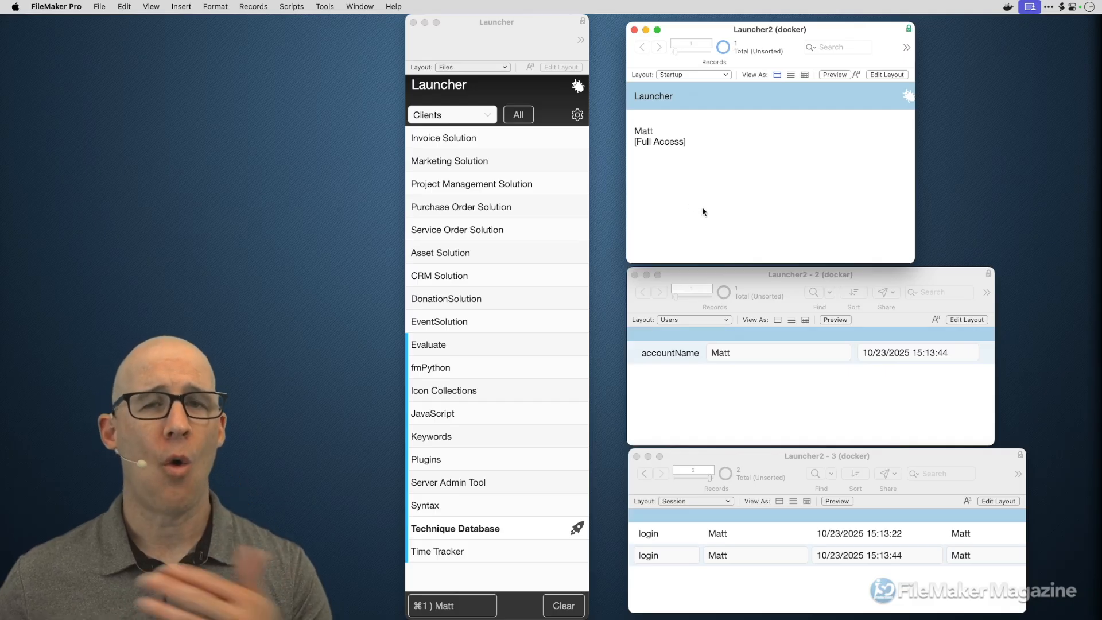
pyautogui.press('super+shift+d')
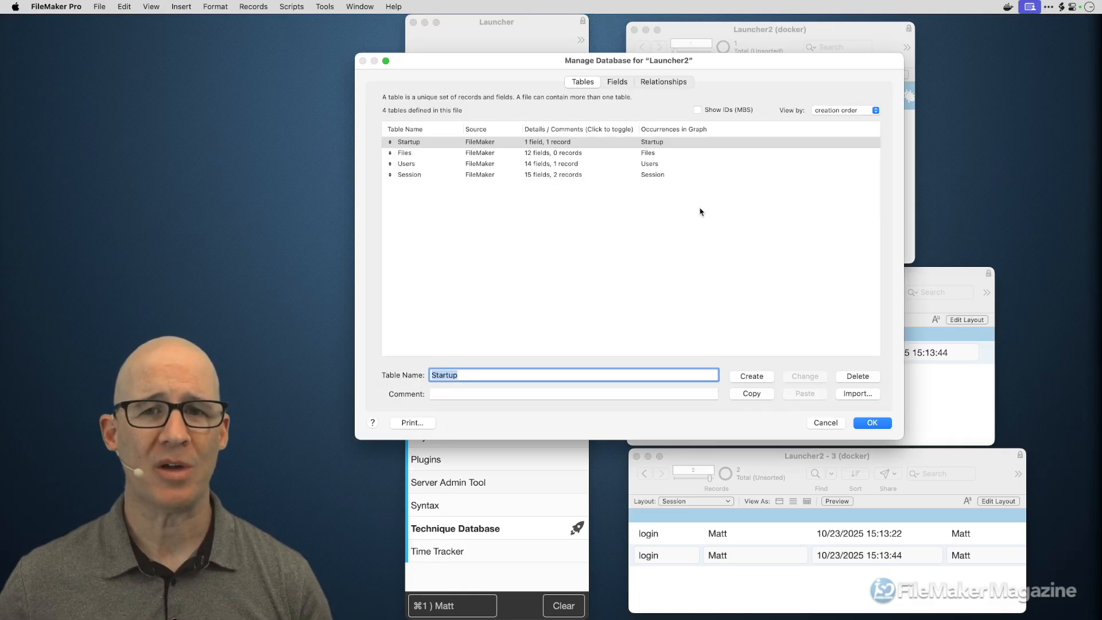
pyautogui.click(661, 82)
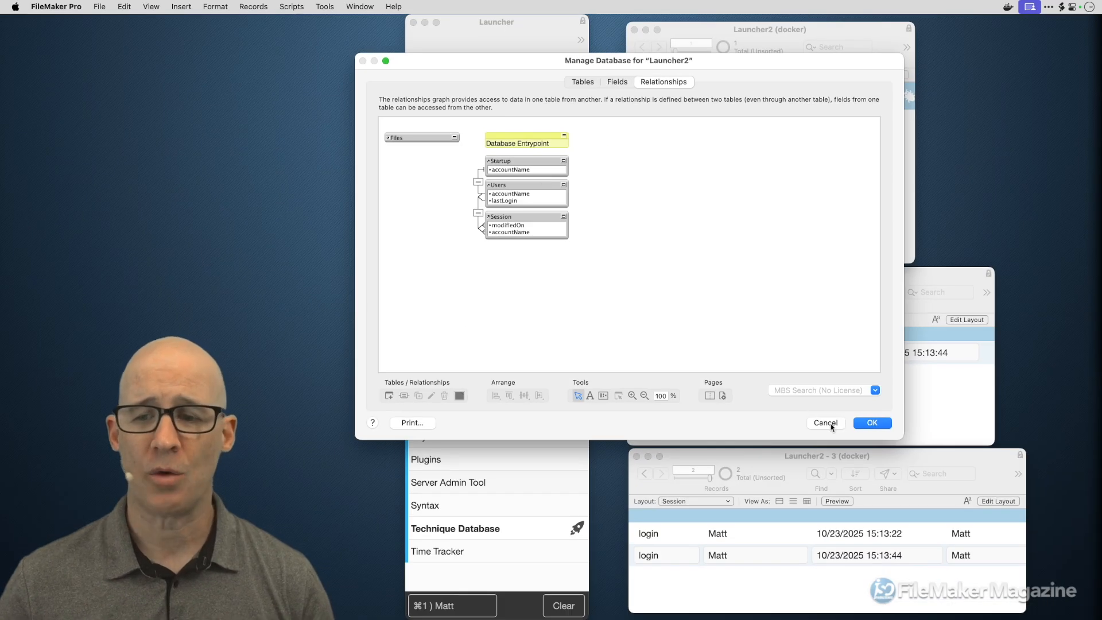
pyautogui.click(832, 425)
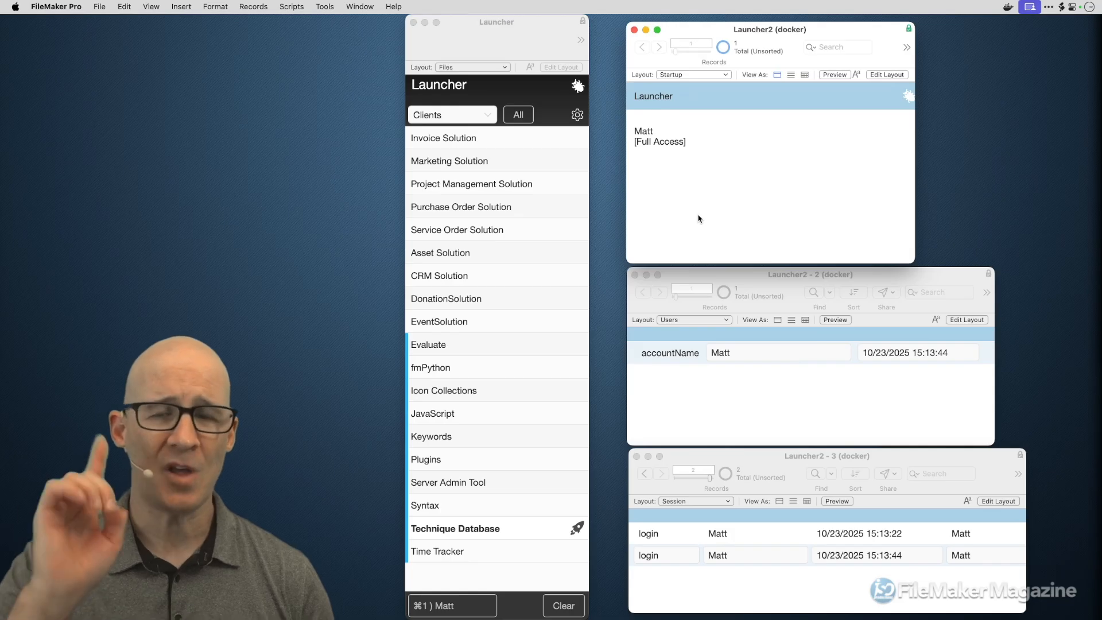
# - Open Launcher2's File Options and confirm it switches to the Startup layout on open
pyautogui.click(101, 6)
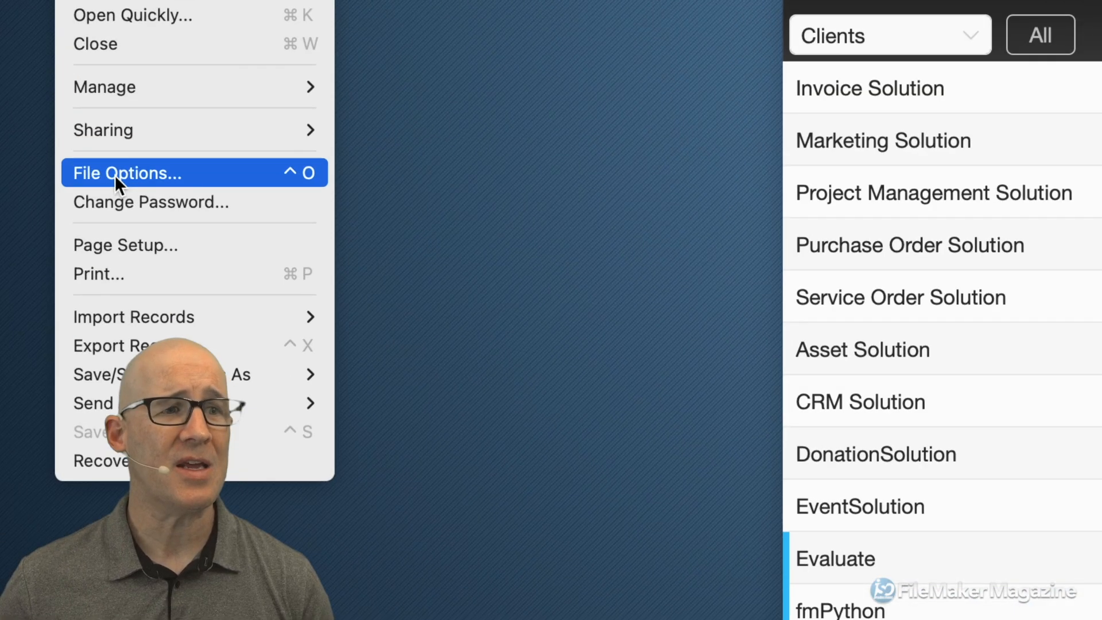
pyautogui.click(193, 174)
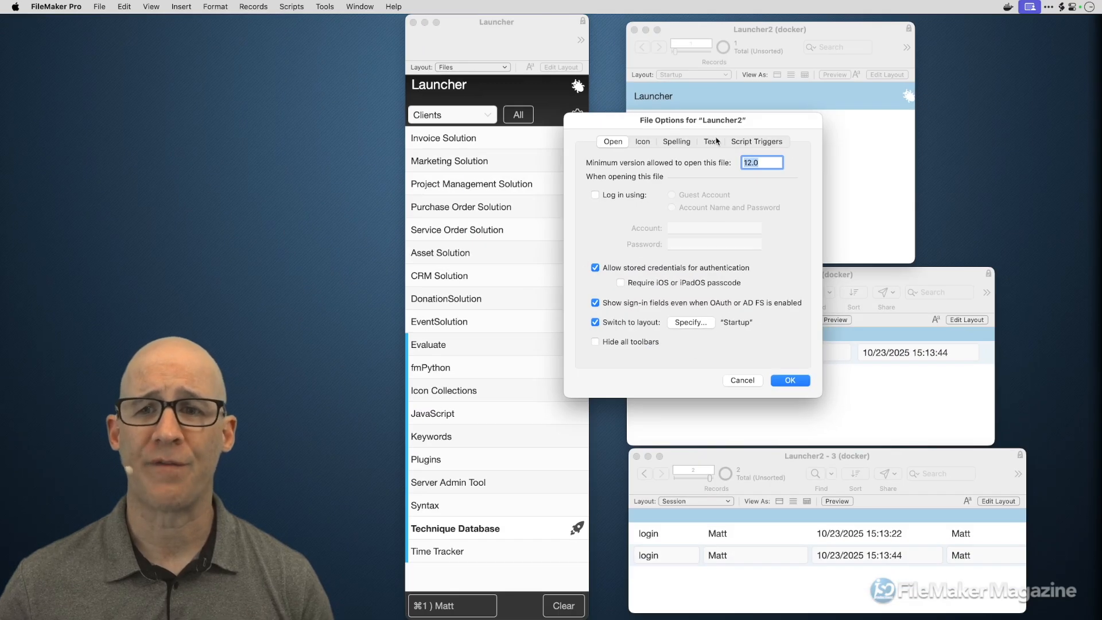
pyautogui.moveTo(723, 120); pyautogui.dragTo(631, 118)
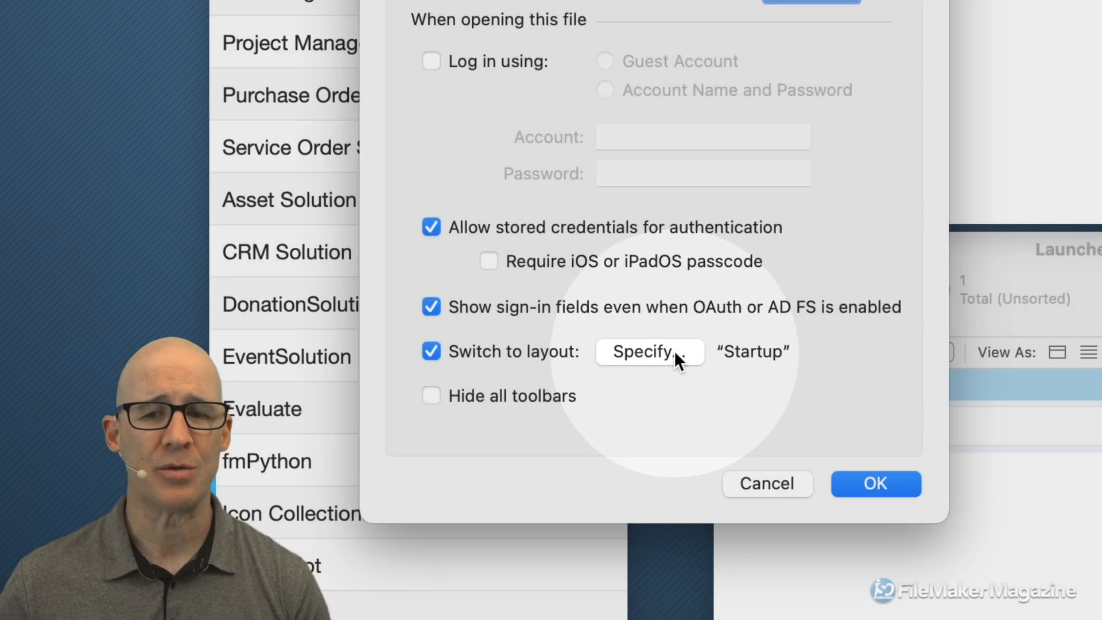
pyautogui.click(672, 351)
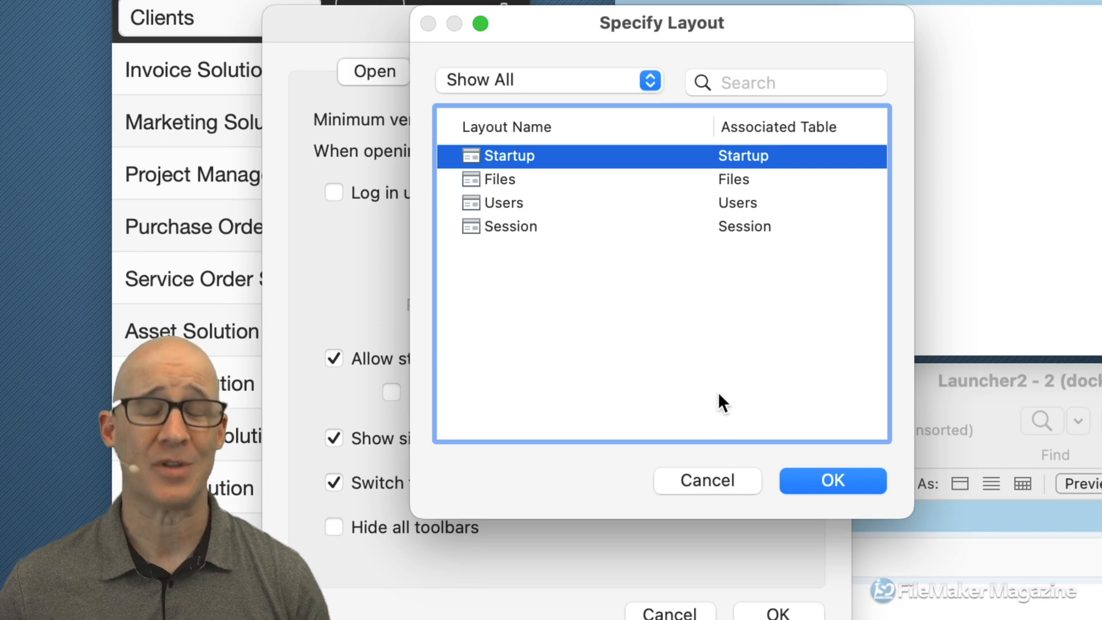
pyautogui.click(721, 477)
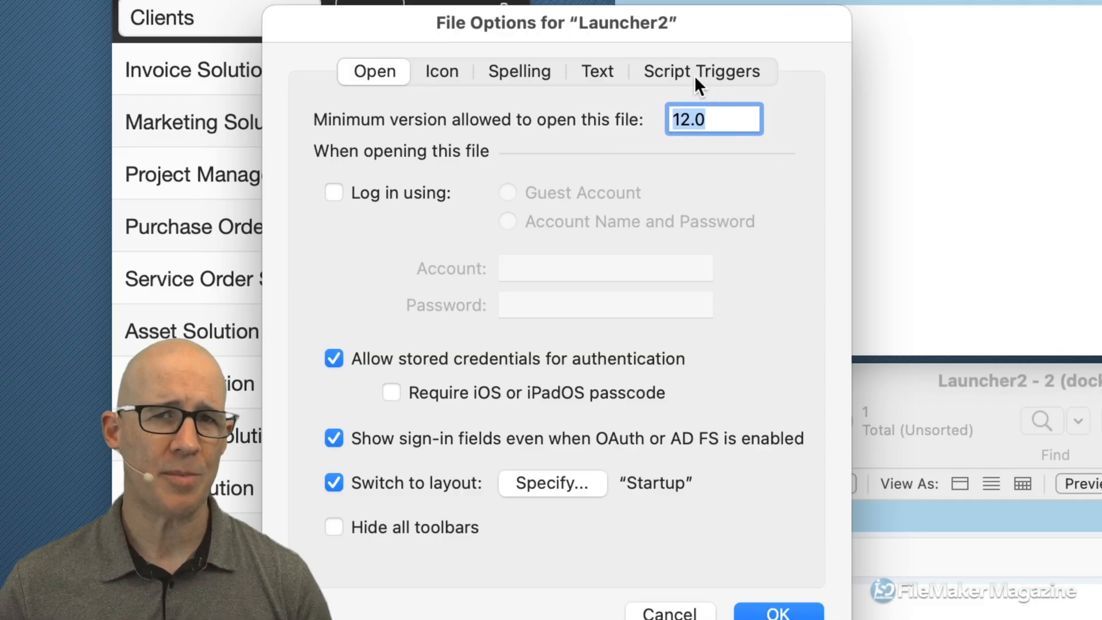
# - Check the Script Triggers page: OnFirstWindowOpen runs Startup, alongside the OnLastWindowClose trigger
pyautogui.click(695, 74)
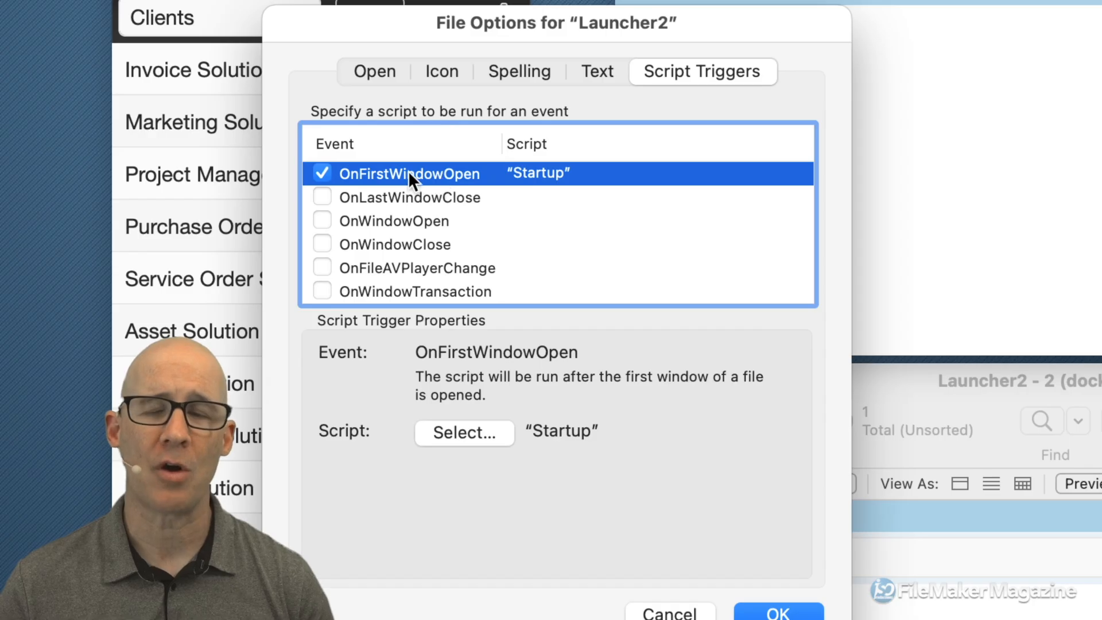
pyautogui.click(410, 199)
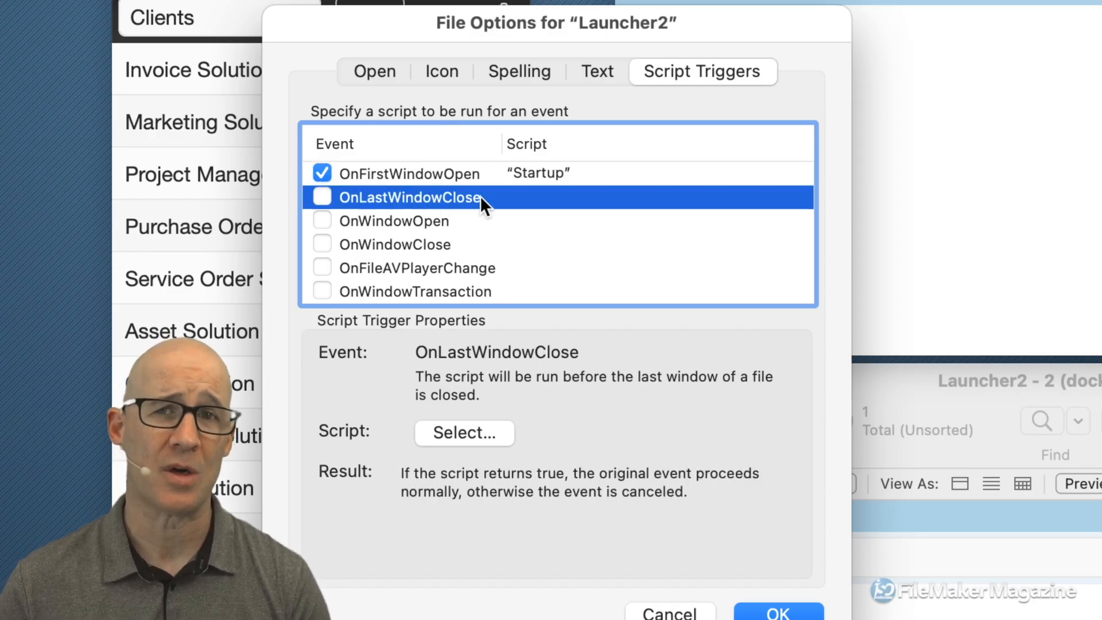
pyautogui.click(535, 174)
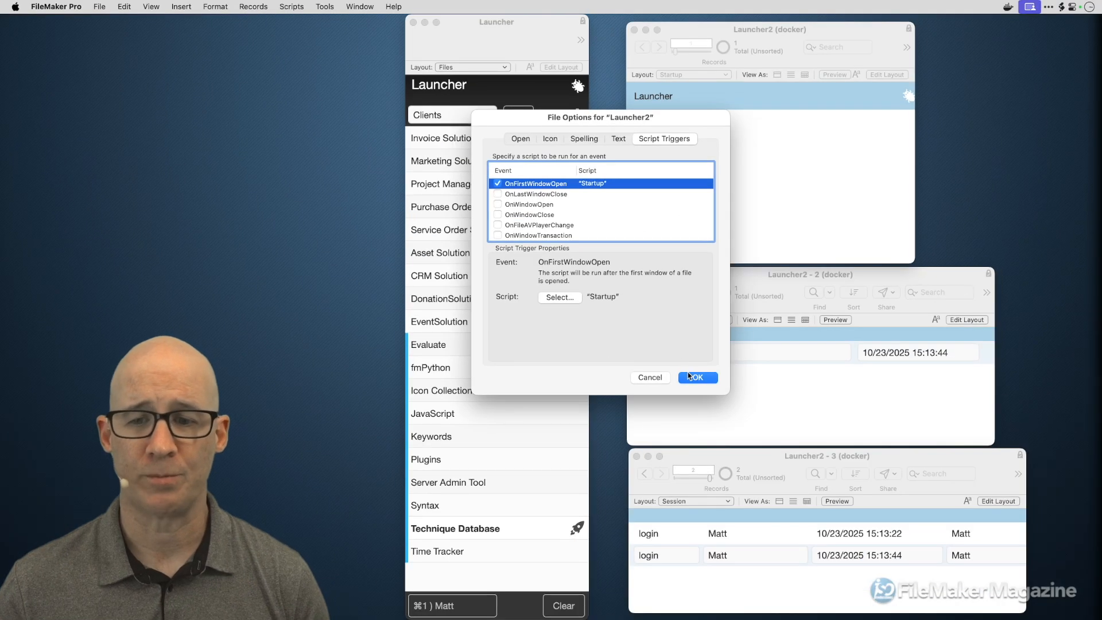
pyautogui.click(778, 612)
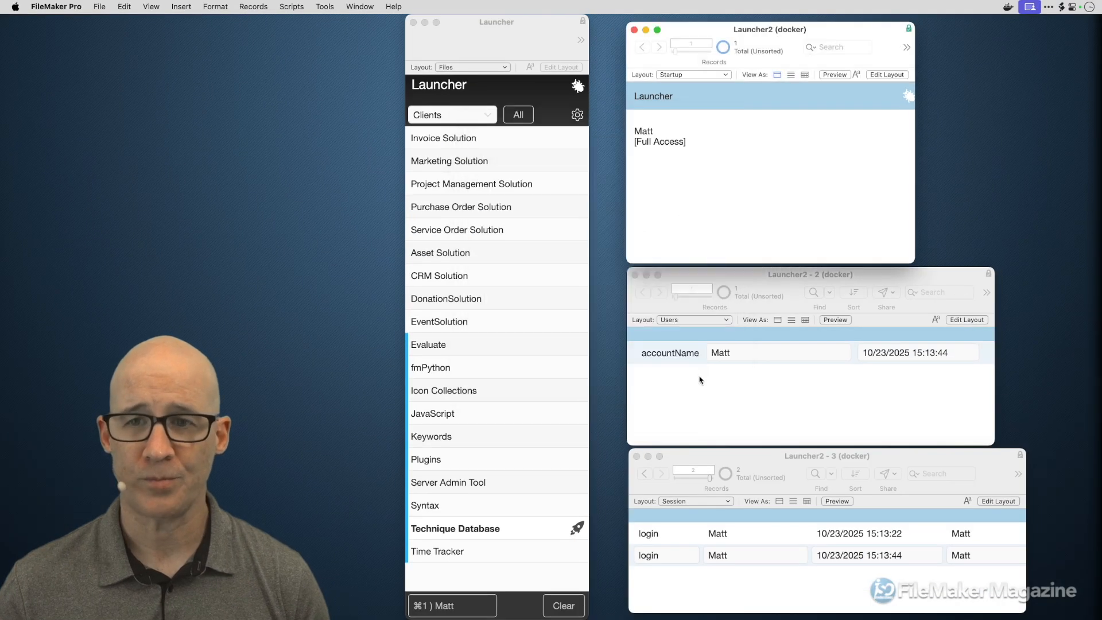
pyautogui.press('super+shift+d')
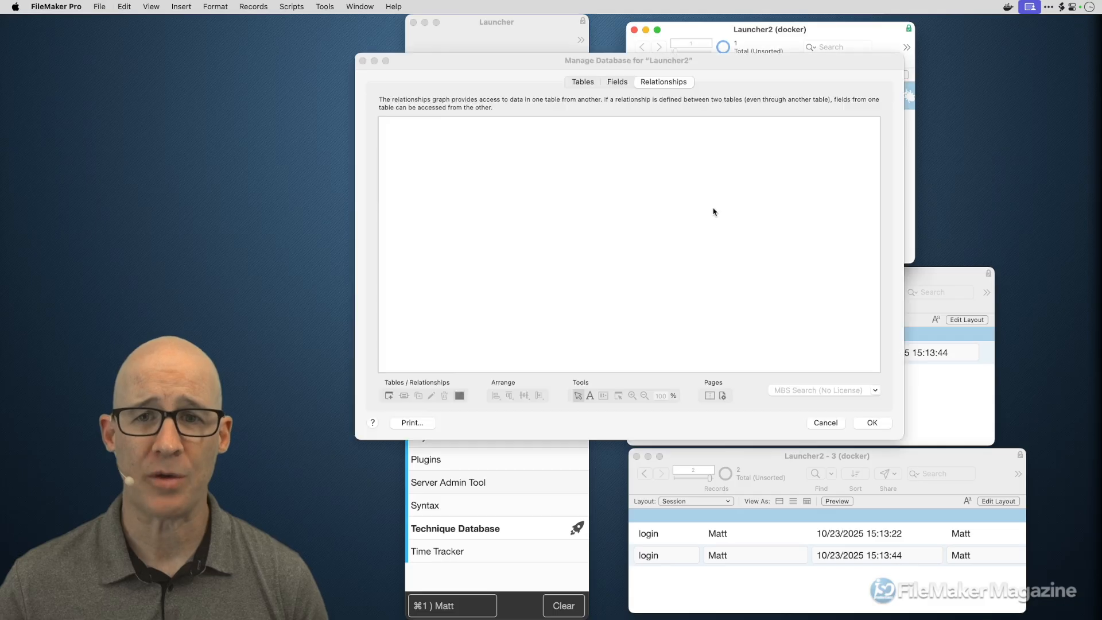
pyautogui.click(582, 81)
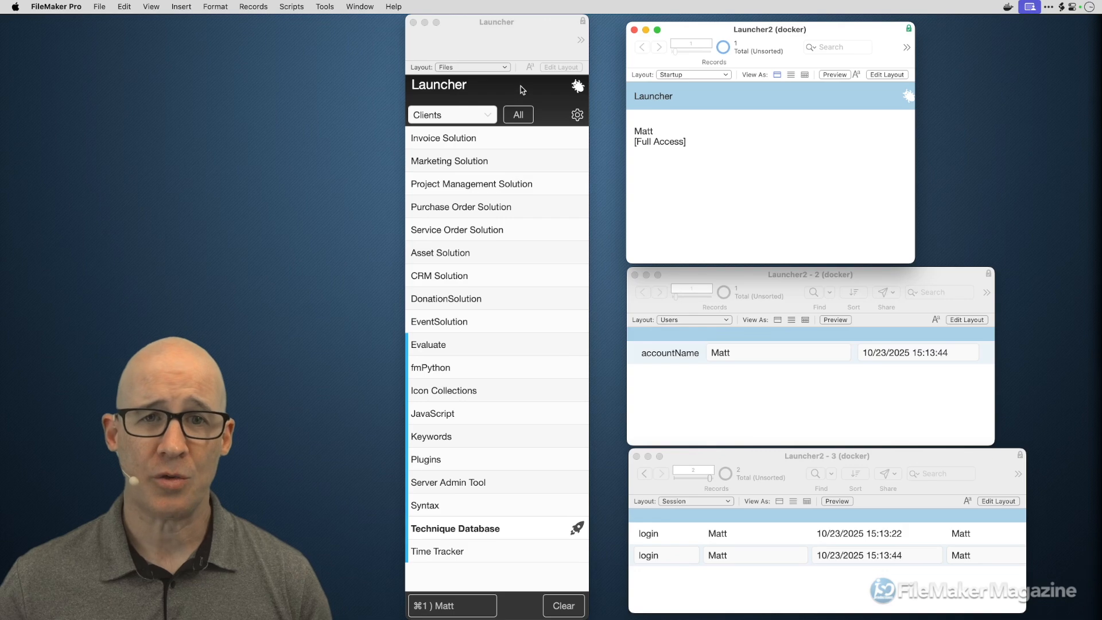
pyautogui.click(520, 86)
pyautogui.press('shift+super+d')
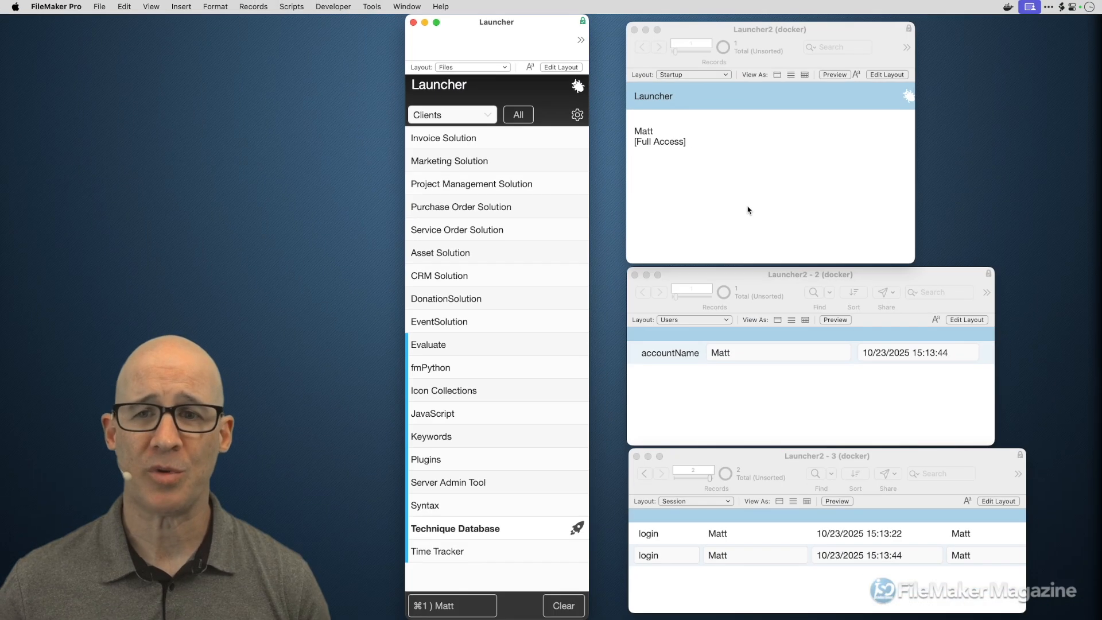
# - Open Launcher2's database definitions, browse the Users, Session and Files tables, and open the Users field list
pyautogui.click(744, 207)
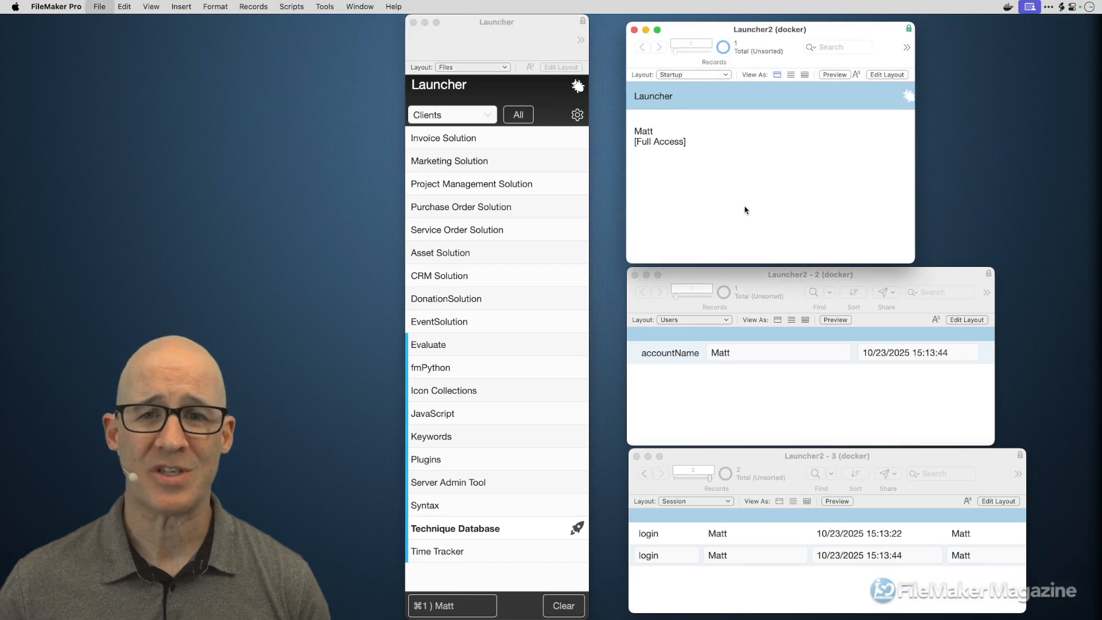
pyautogui.press('shift+super+d')
pyautogui.click(426, 161)
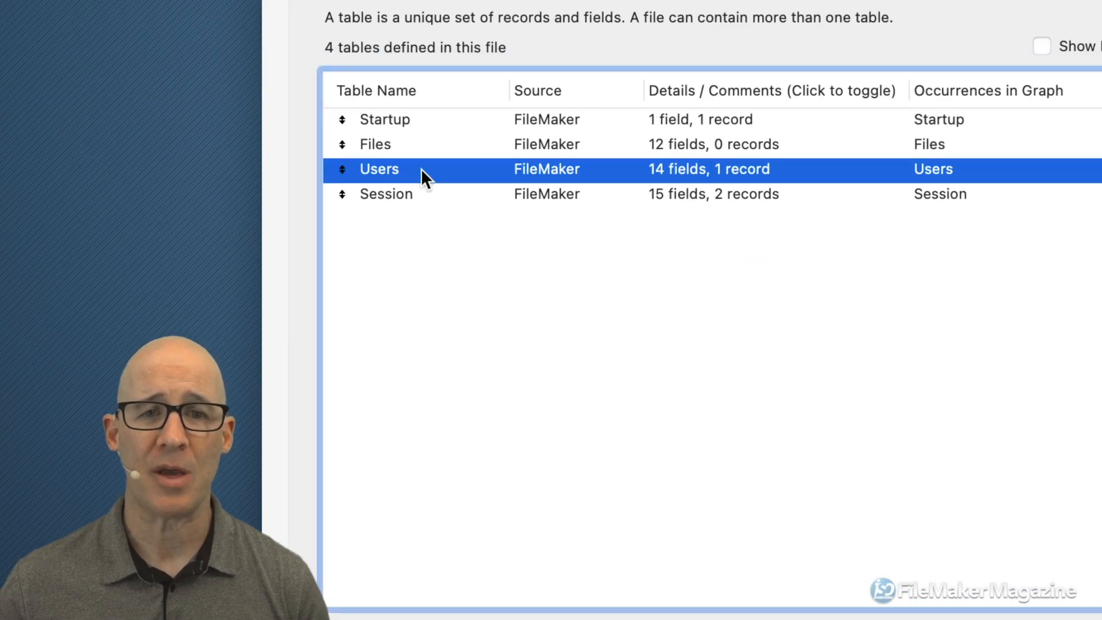
pyautogui.click(438, 193)
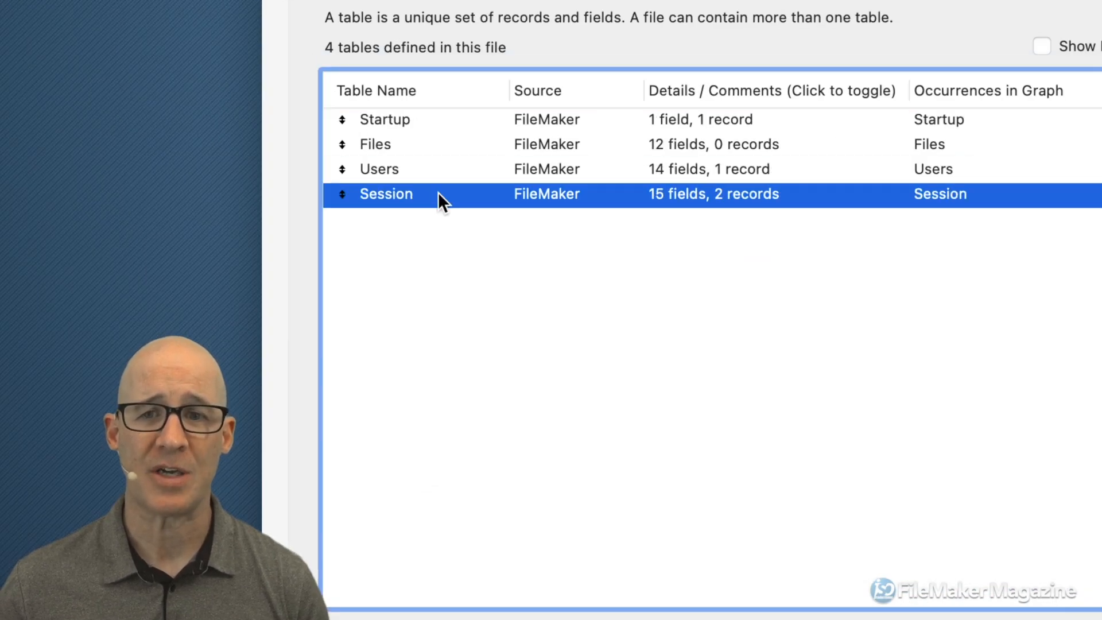
pyautogui.click(680, 171)
pyautogui.click(679, 143)
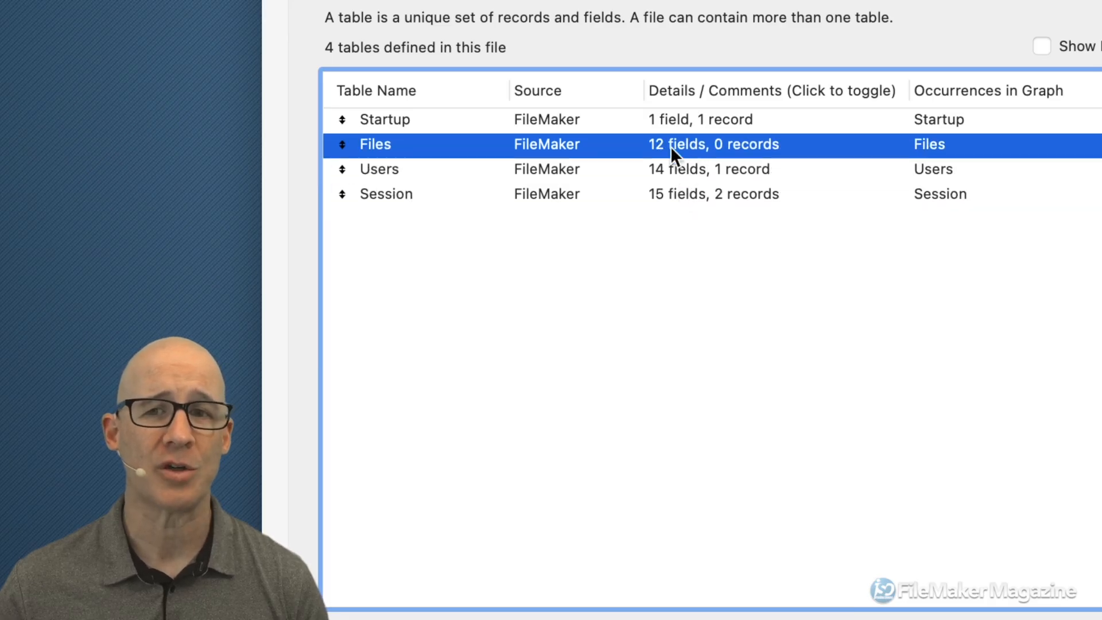
pyautogui.click(664, 170)
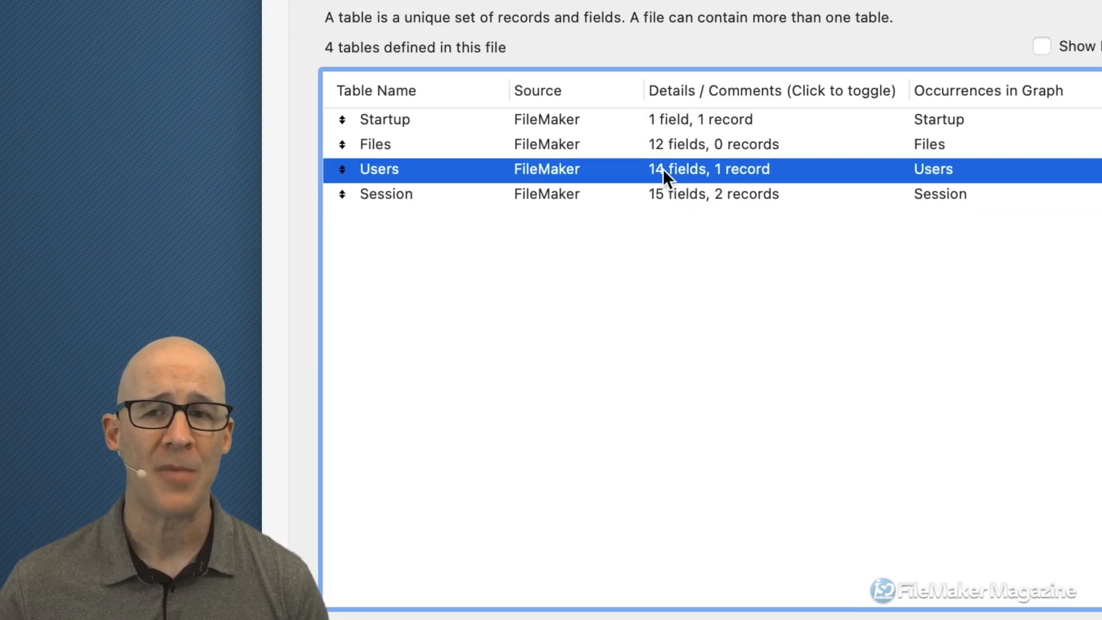
pyautogui.doubleClick(626, 167)
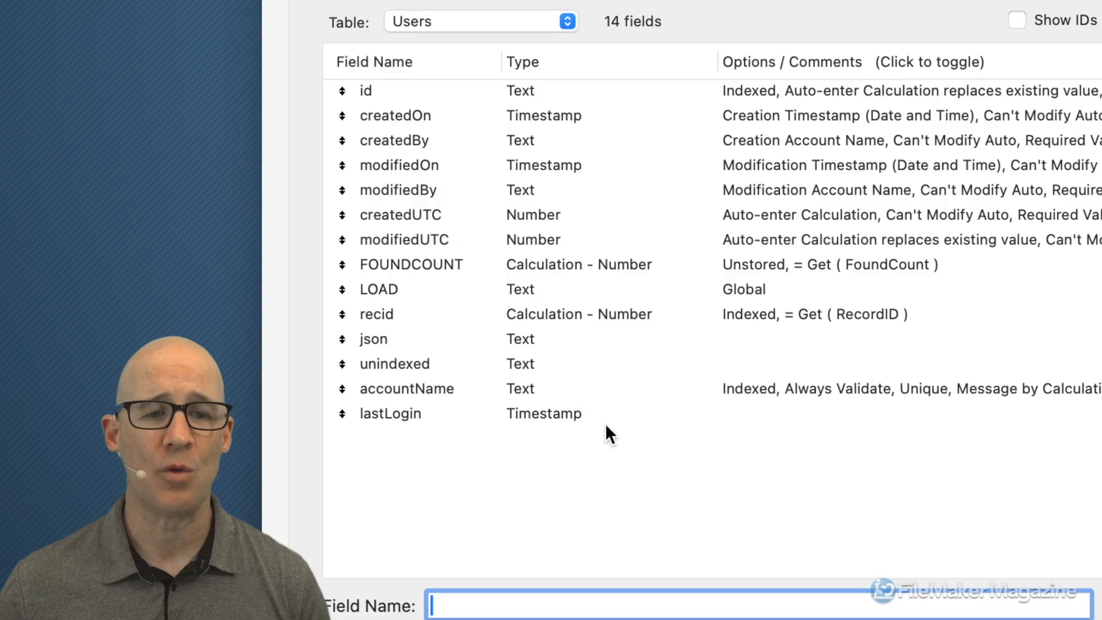
# - Review the Users fields, including modifiedBy, accountName and lastLogin's comment, then close the definitions
pyautogui.click(459, 389)
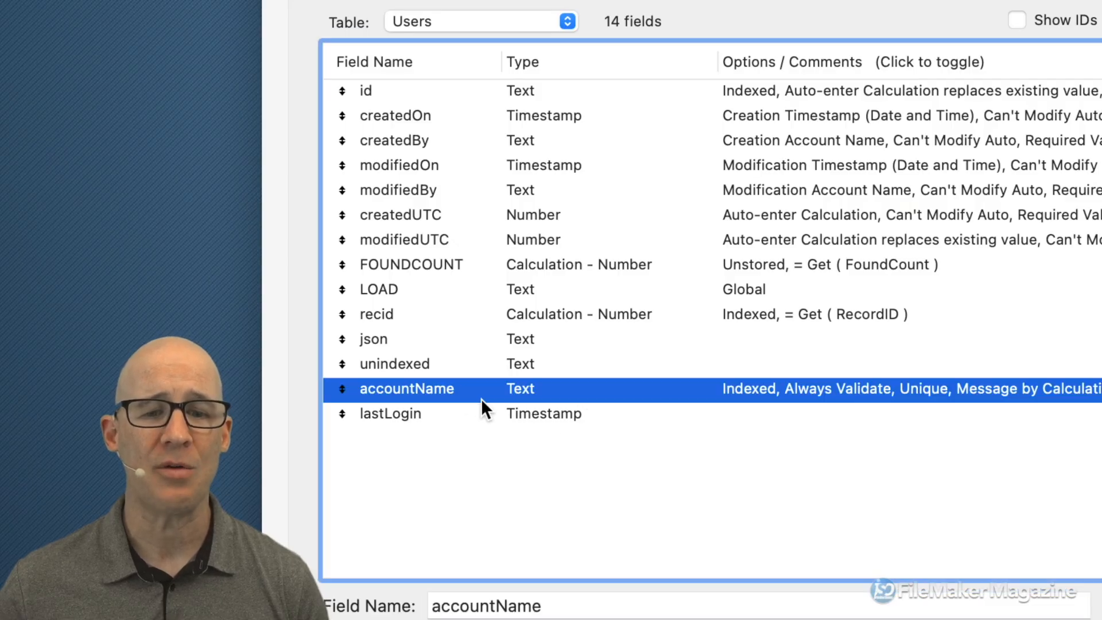
pyautogui.keyDown('shift'); pyautogui.click(467, 414); pyautogui.keyUp('shift')
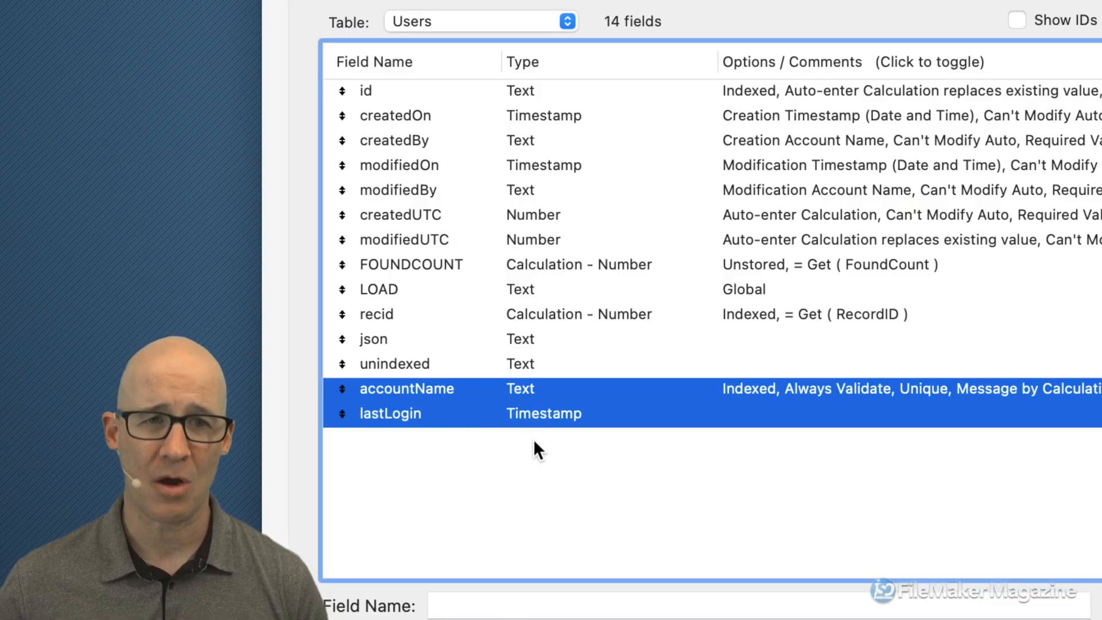
pyautogui.click(482, 363)
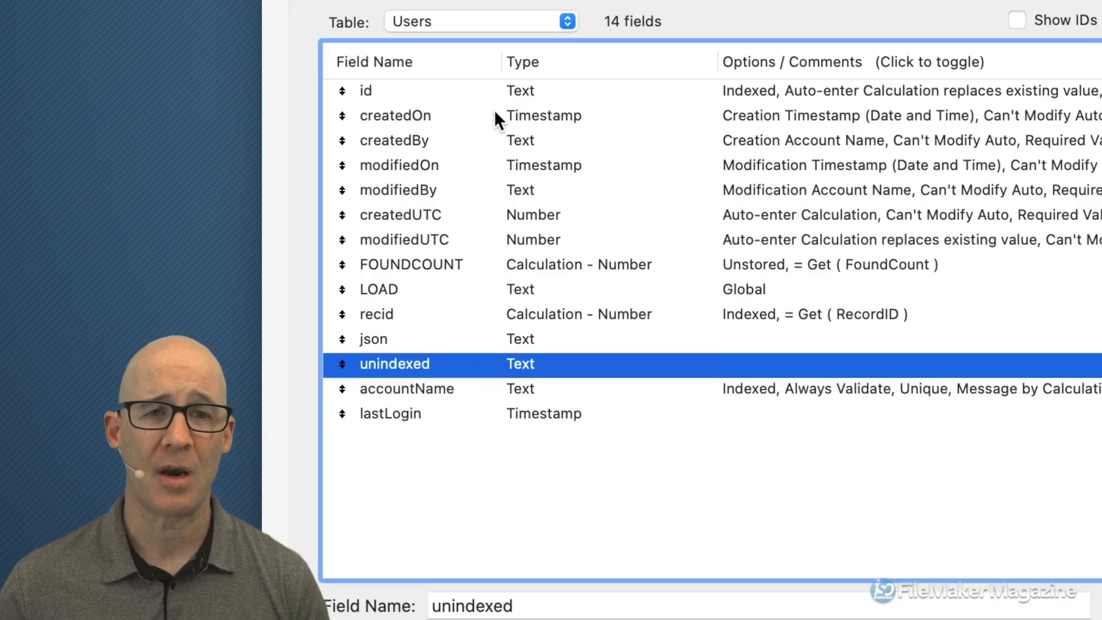
pyautogui.keyDown('shift'); pyautogui.click(481, 90); pyautogui.keyUp('shift')
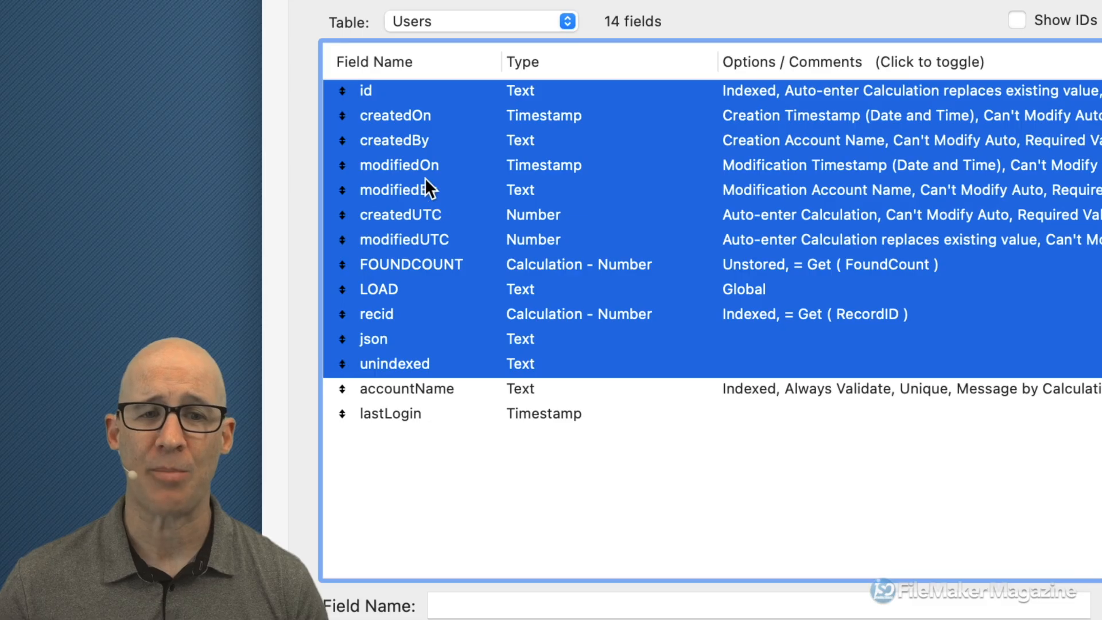
pyautogui.click(426, 186)
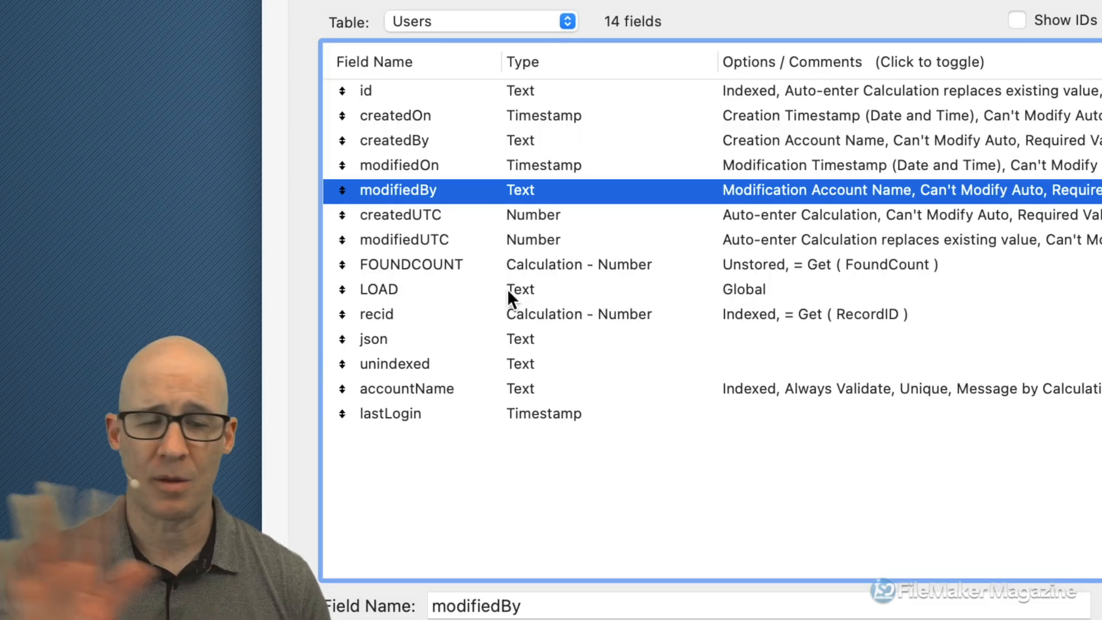
pyautogui.click(479, 387)
pyautogui.click(474, 415)
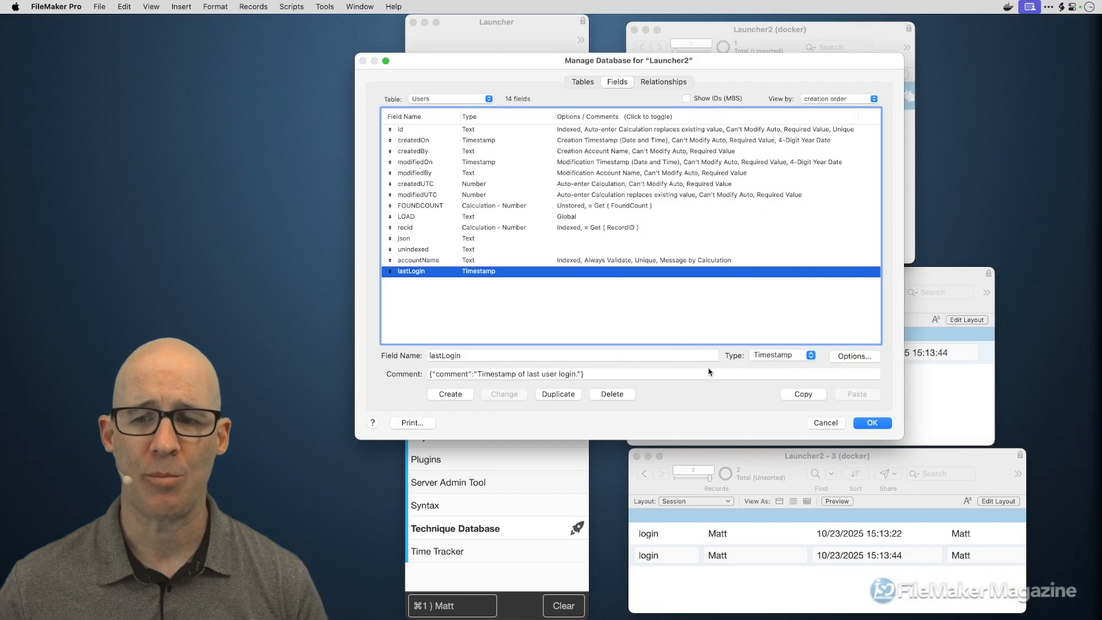
pyautogui.click(824, 424)
# - Reopen Launcher2's database definitions on the relationship graph, selecting then deselecting Users and Session
pyautogui.press('super+shift+d')
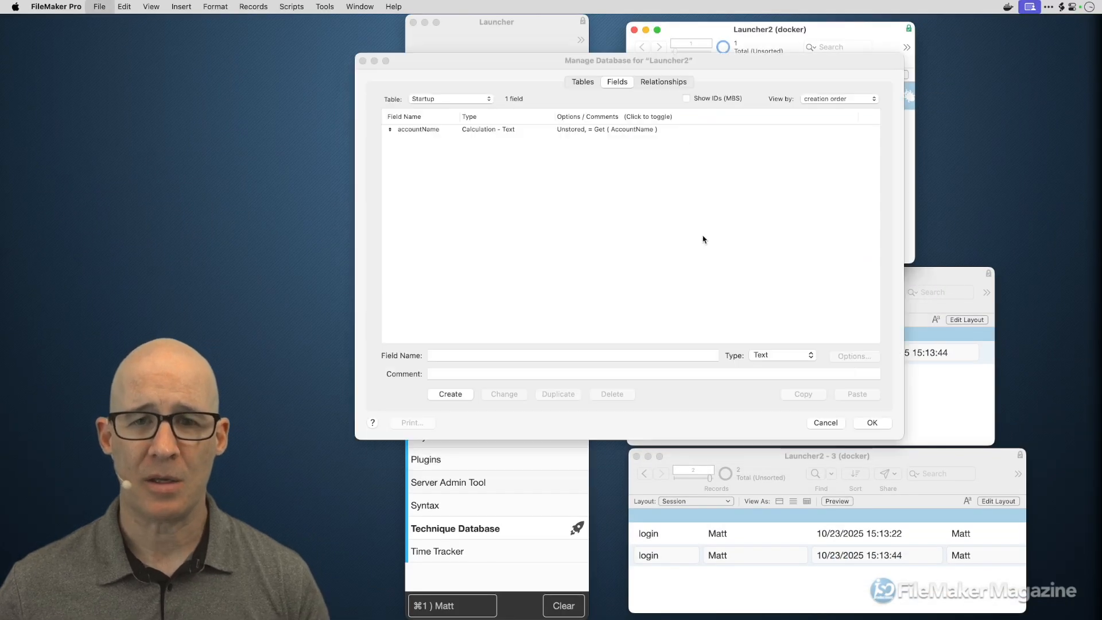
pyautogui.click(663, 84)
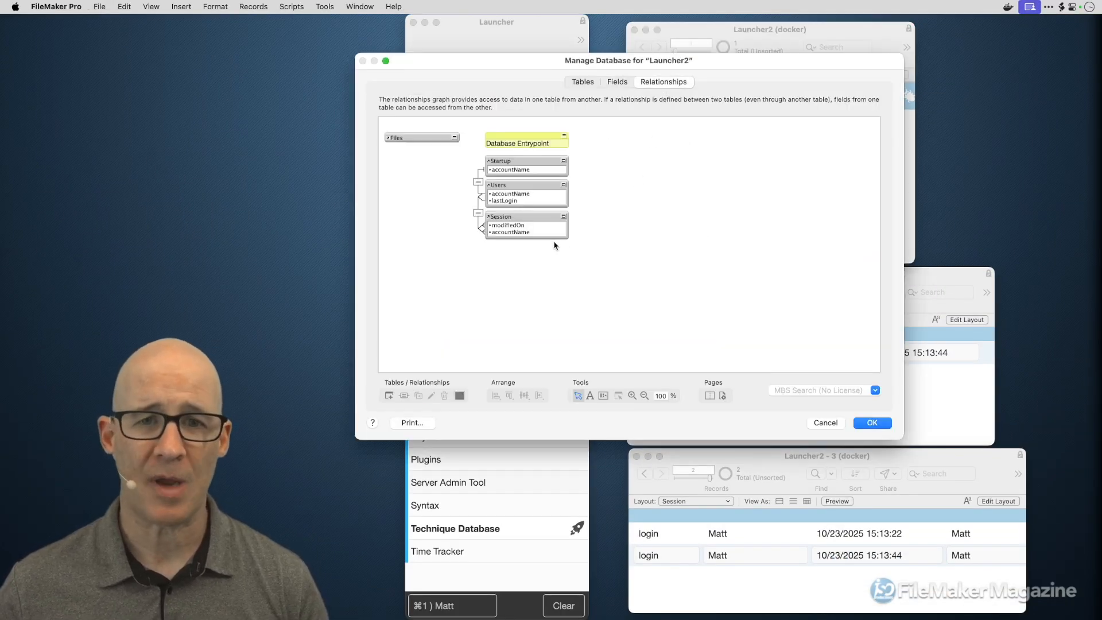
pyautogui.moveTo(593, 248); pyautogui.dragTo(631, 178)
pyautogui.click(611, 228)
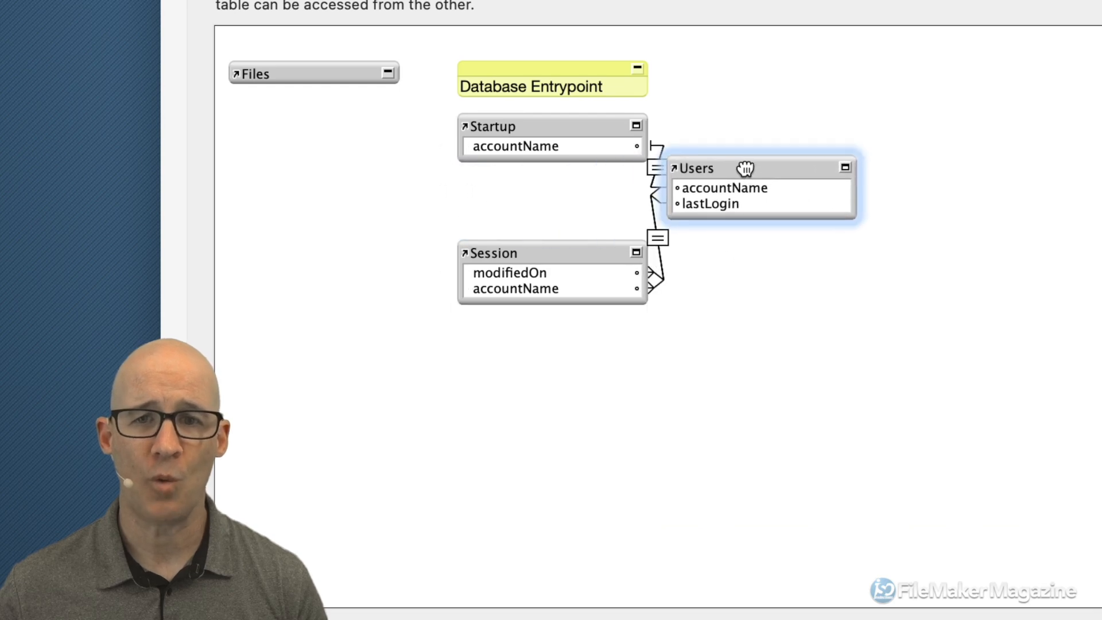
# - Line up Startup, Users and Session left to right, then select the Startup–Users relationship
pyautogui.moveTo(745, 168); pyautogui.dragTo(755, 166)
pyautogui.moveTo(554, 249); pyautogui.dragTo(961, 189)
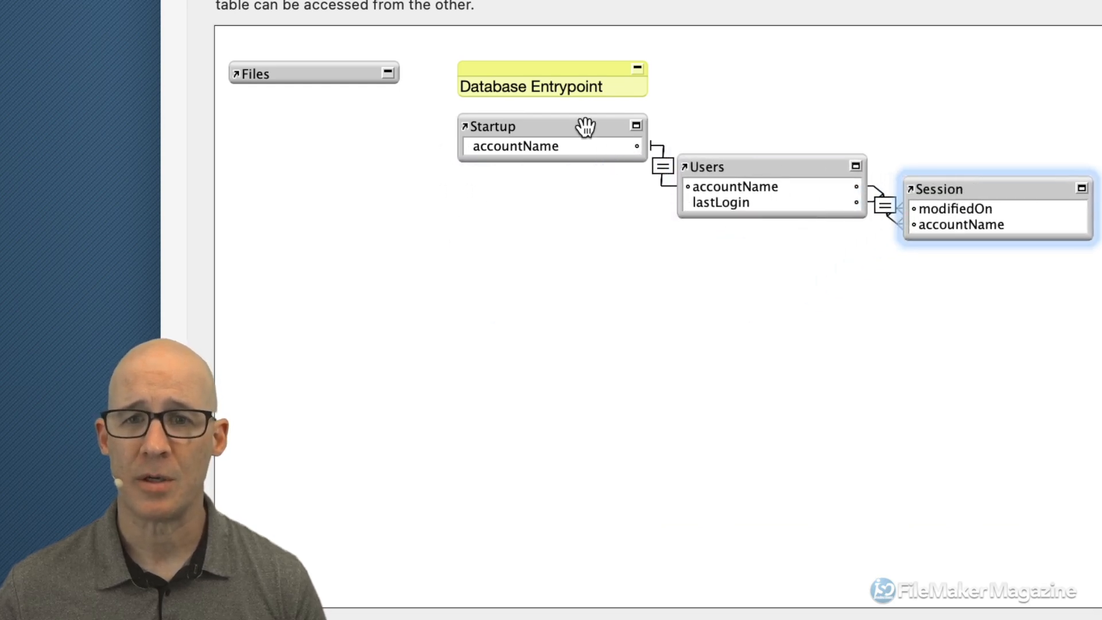
pyautogui.moveTo(585, 127); pyautogui.dragTo(428, 151)
pyautogui.moveTo(731, 167); pyautogui.dragTo(628, 175)
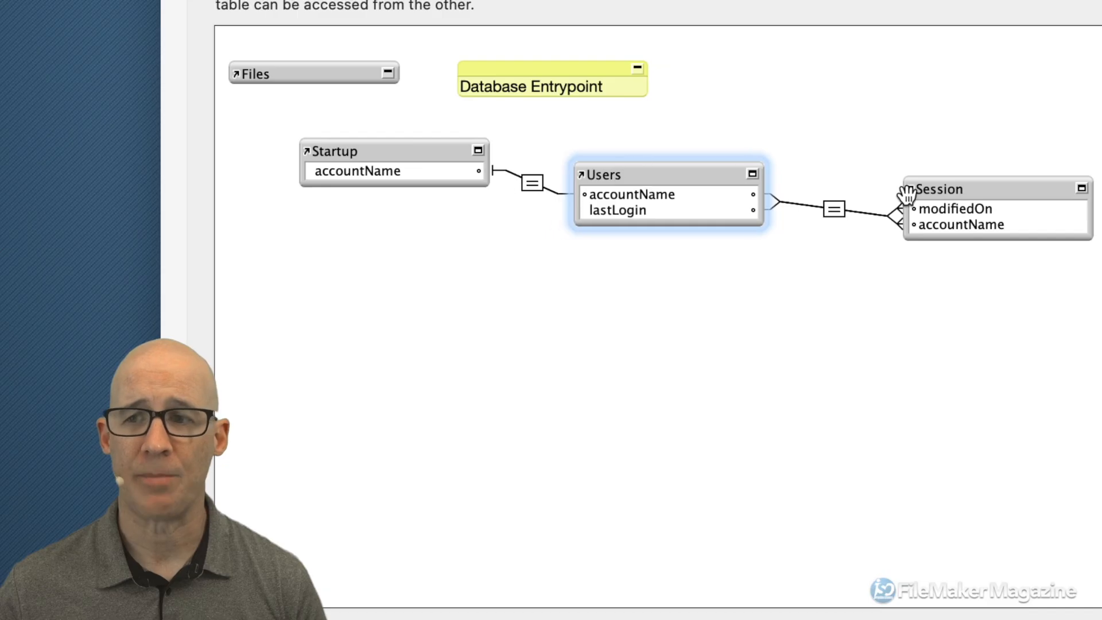
pyautogui.moveTo(907, 194); pyautogui.dragTo(951, 186)
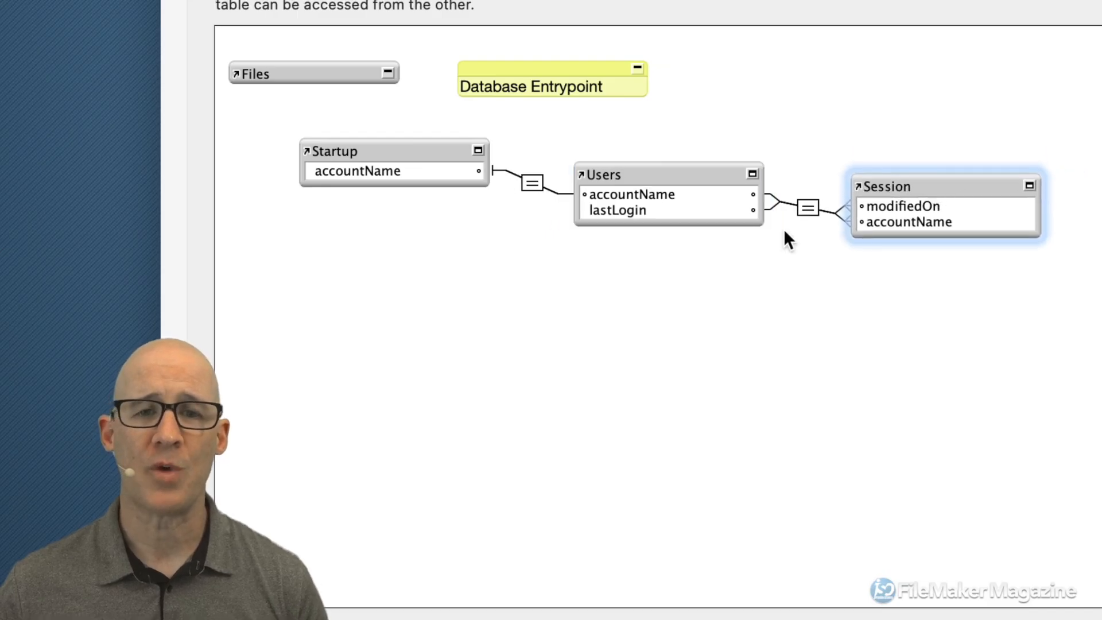
pyautogui.click(531, 189)
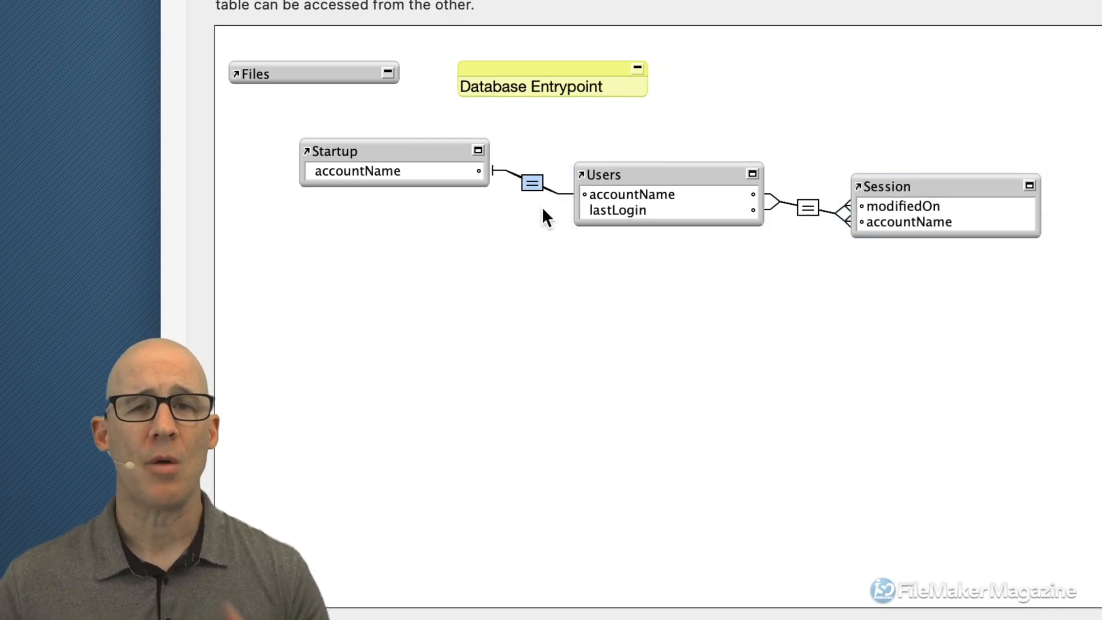